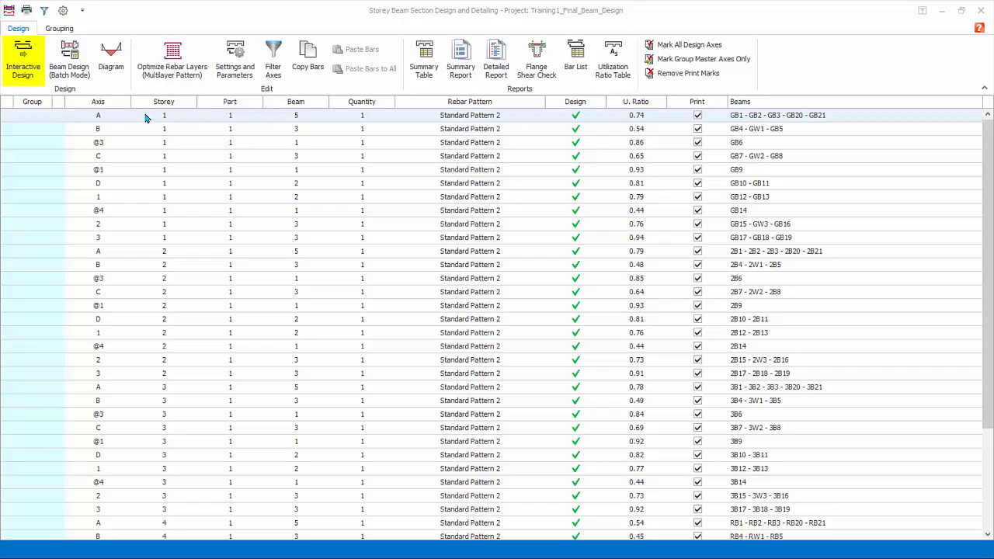
Step: Open the interactive reinforcement design for axis A on storey 1 and maximize its window
click(107, 122)
click(106, 122)
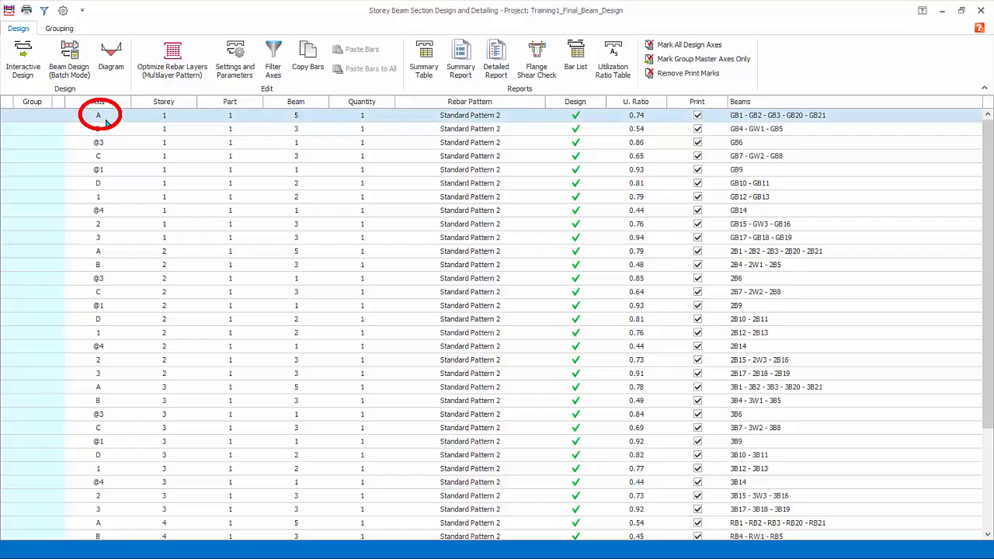
double_click(107, 122)
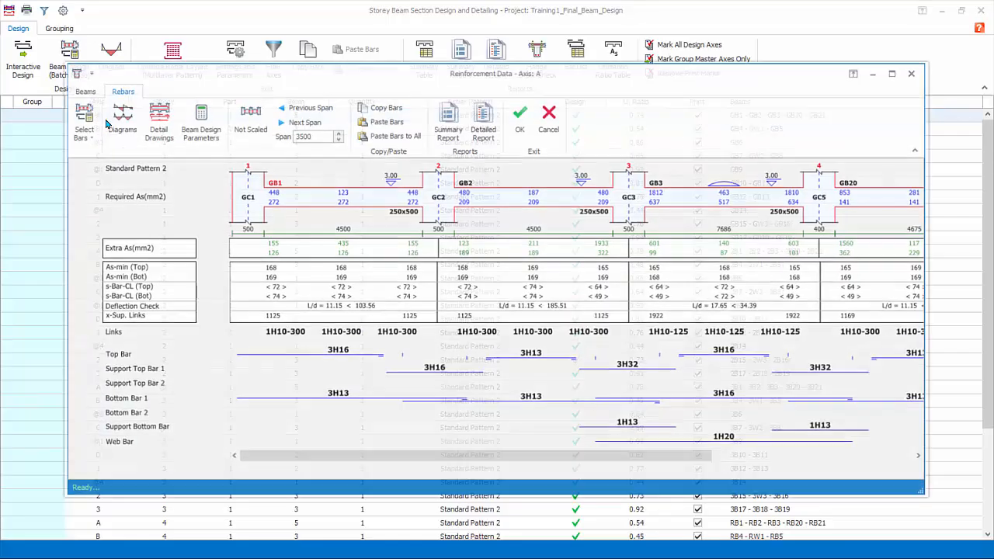
click(895, 72)
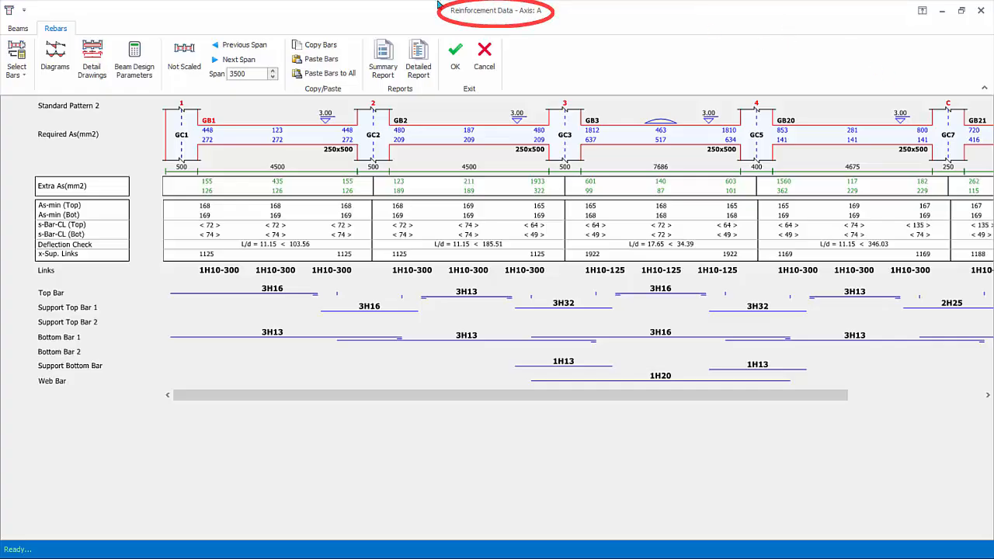
Step: Show the beam data of axis A and look through members GB1, GB2 and GB3 in the model preview
click(21, 31)
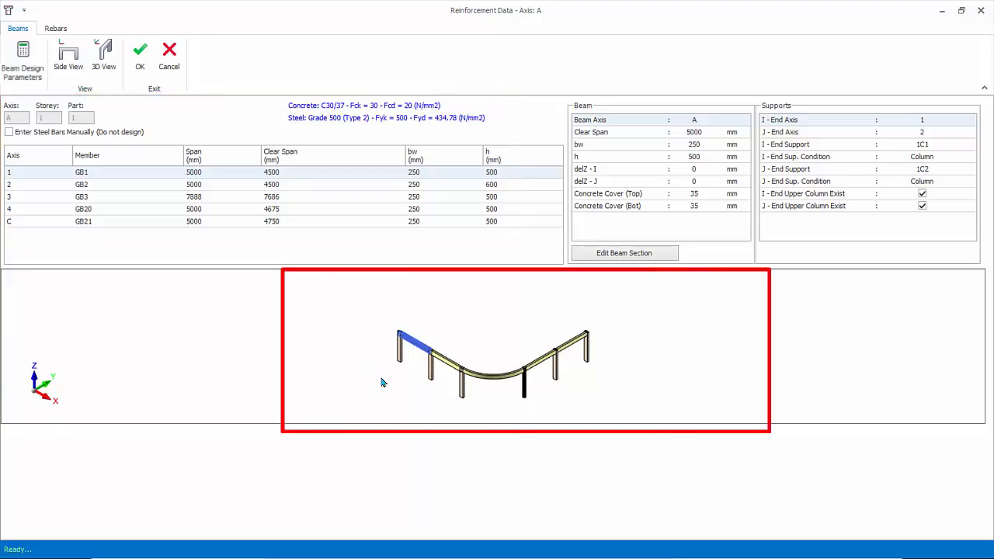
scroll(383, 383, up, 2)
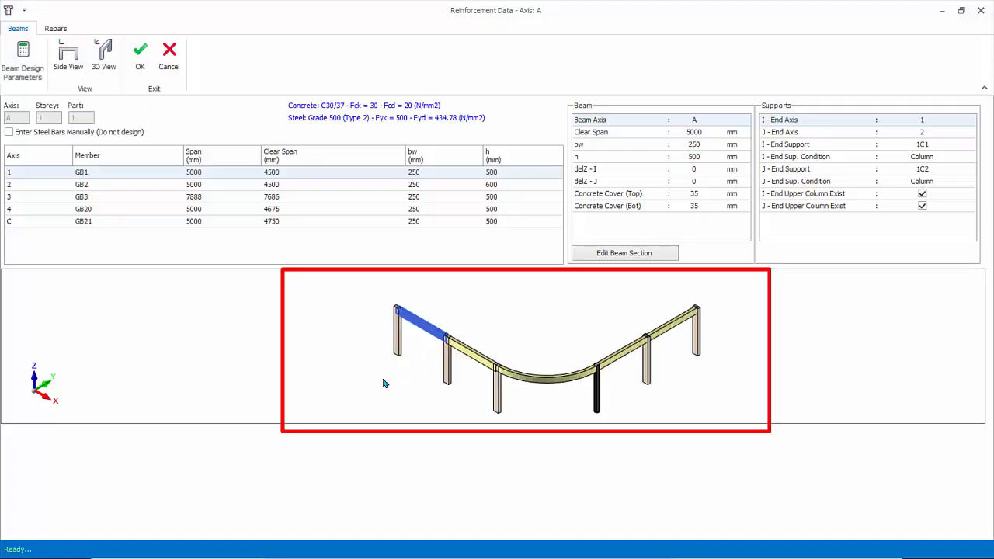
click(206, 184)
click(202, 197)
click(199, 174)
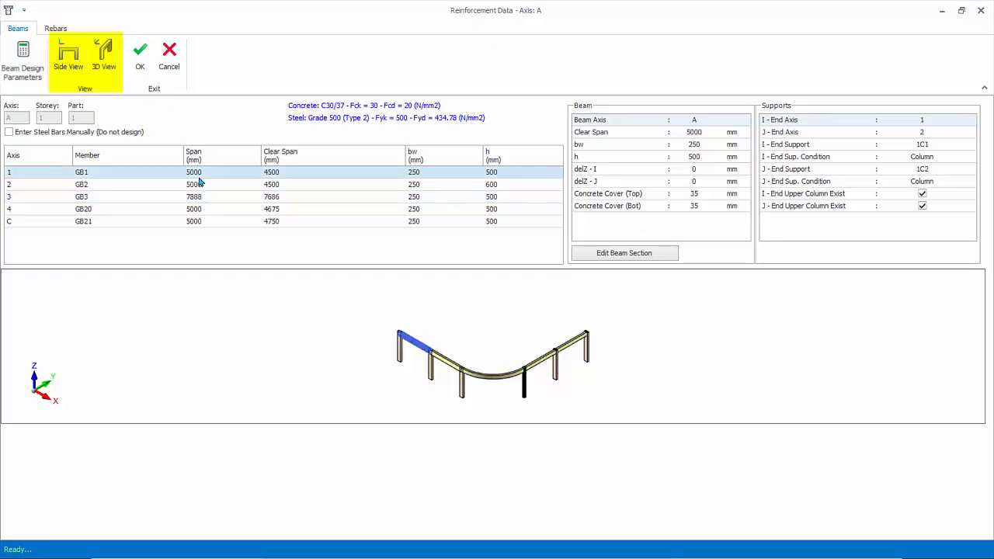
click(199, 184)
click(199, 174)
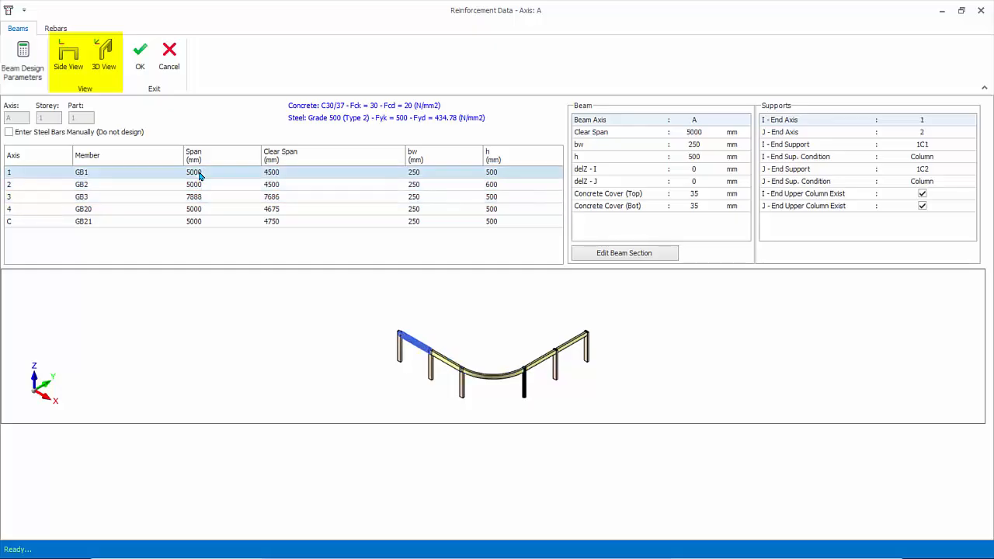
Step: View the axis A beams from the side and return to the 3D view
click(77, 69)
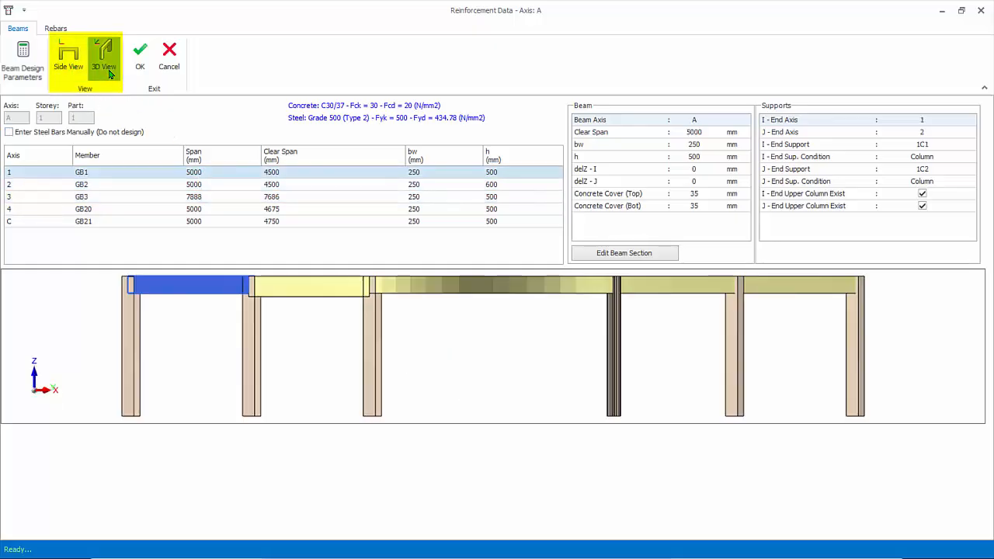
click(104, 58)
scroll(245, 363, up, 2)
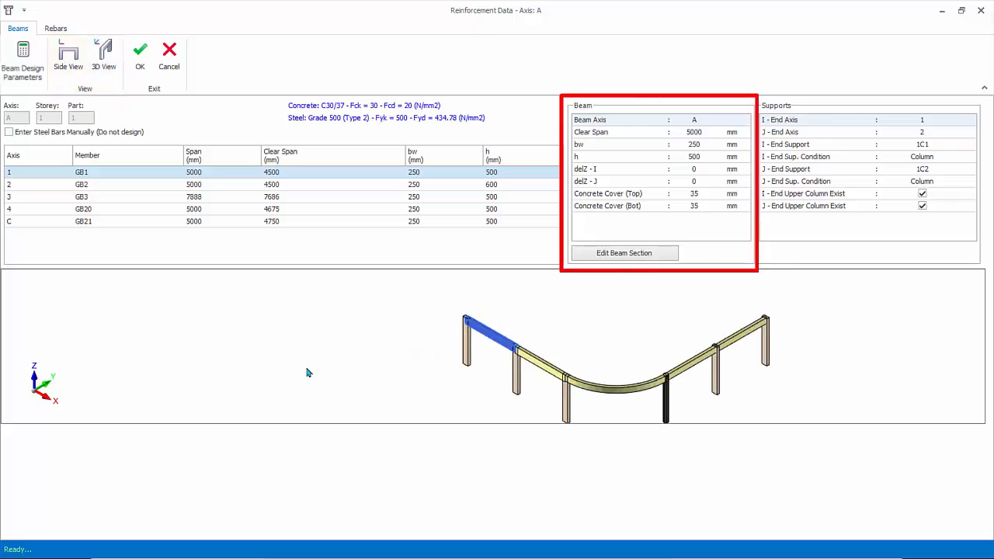
Step: Inspect the width and height in beam GB1's section definition and close it without changes
click(615, 258)
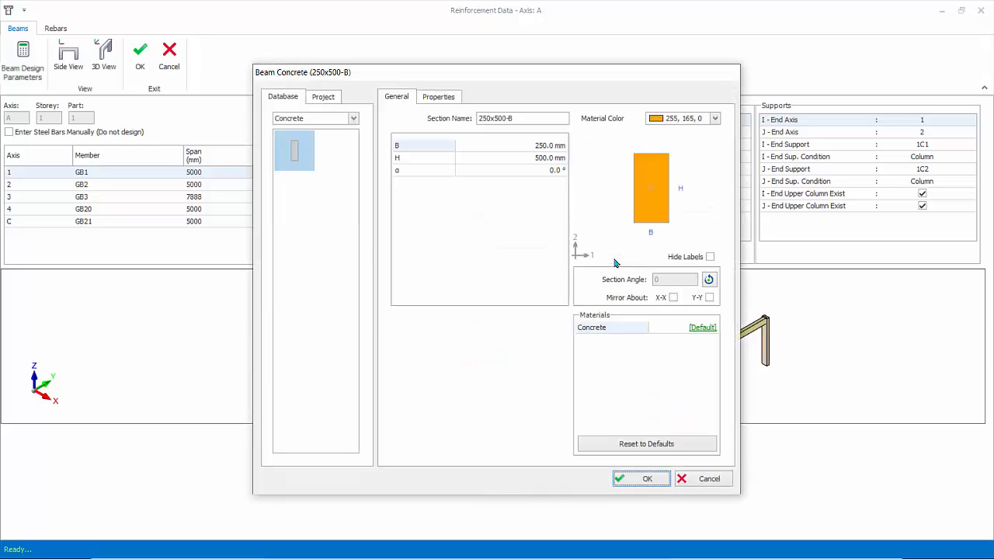
click(533, 146)
click(533, 158)
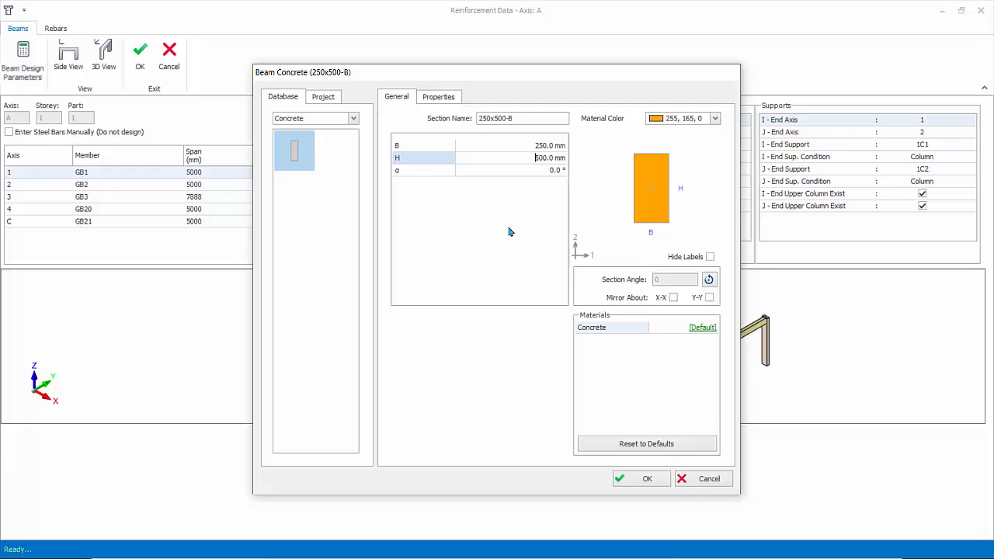
click(707, 478)
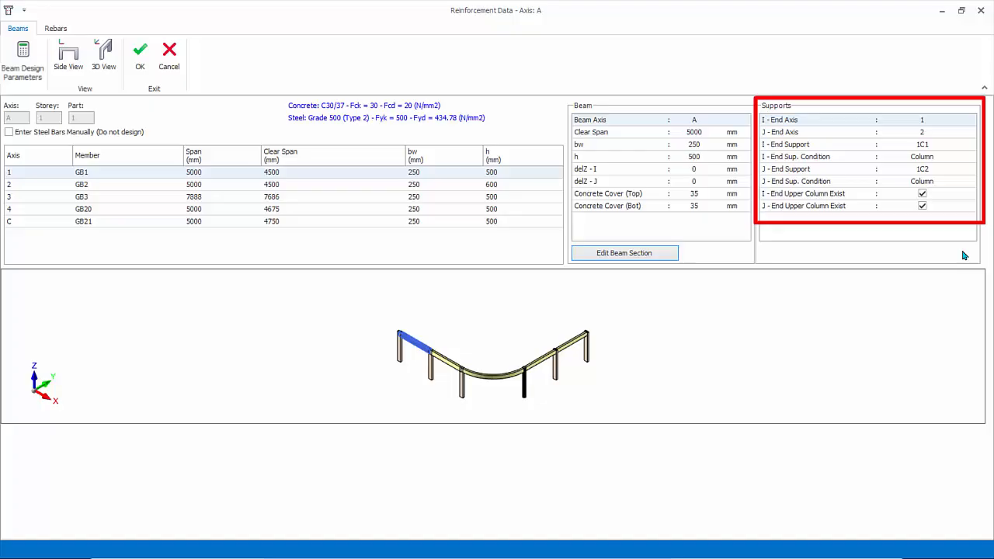
Step: Review the end axis, end support and support condition entries of beam GB1
click(945, 134)
click(957, 148)
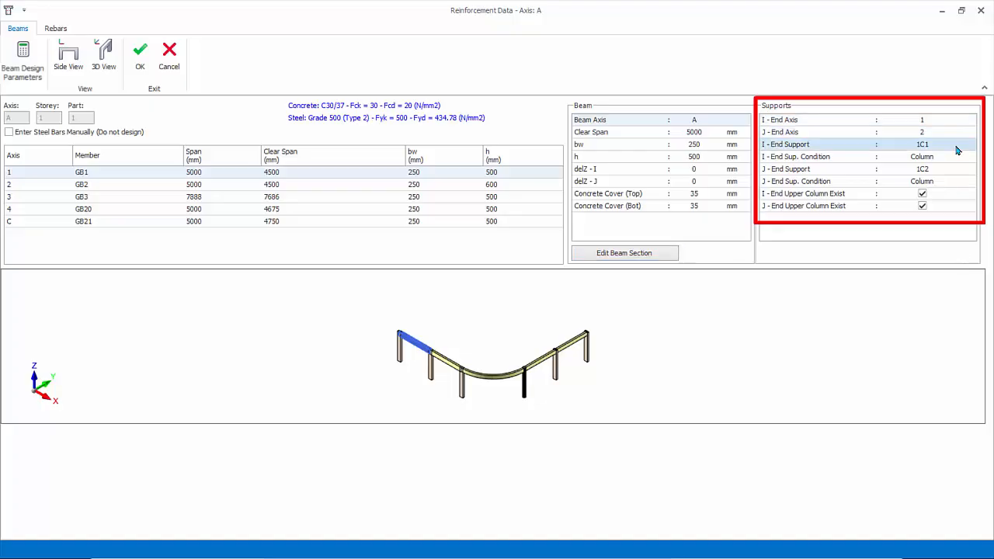
click(954, 159)
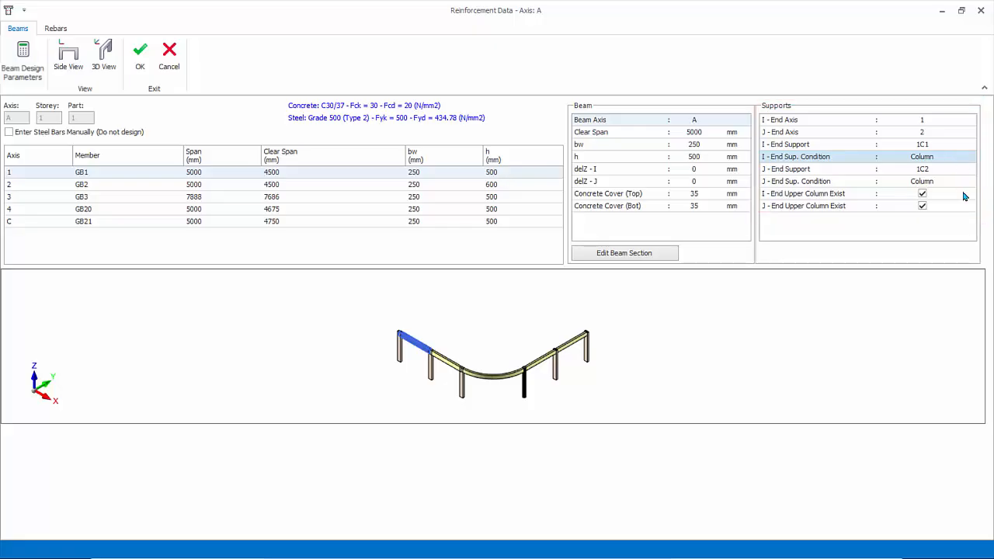
Step: Inspect beam GB1's design parameters with manual editing enabled for the moments and shear forces, and discard the change
click(93, 173)
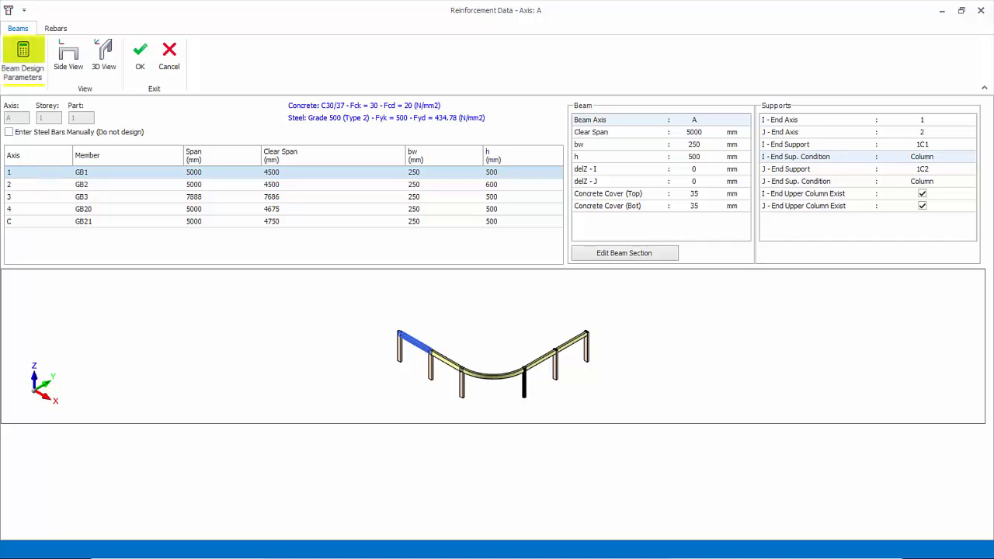
click(22, 58)
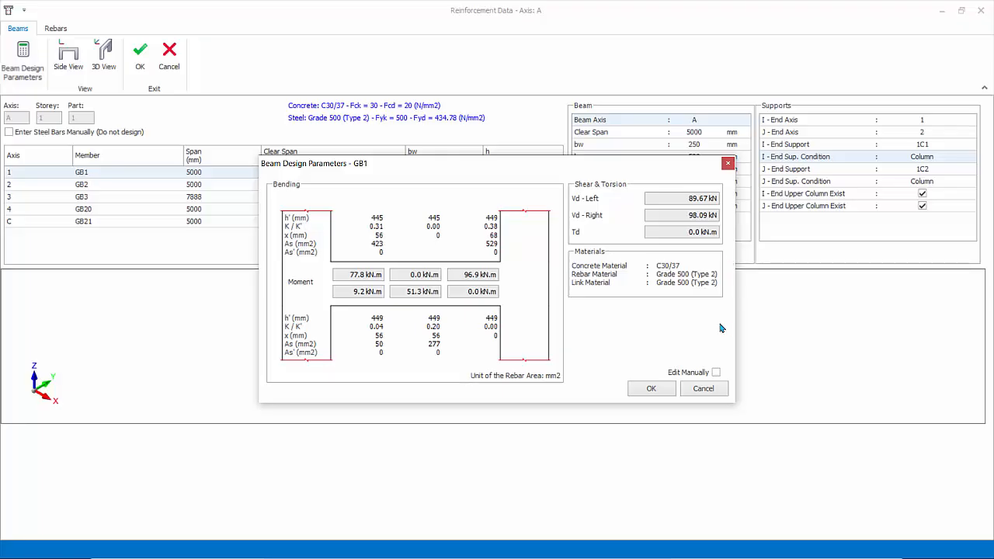
click(716, 373)
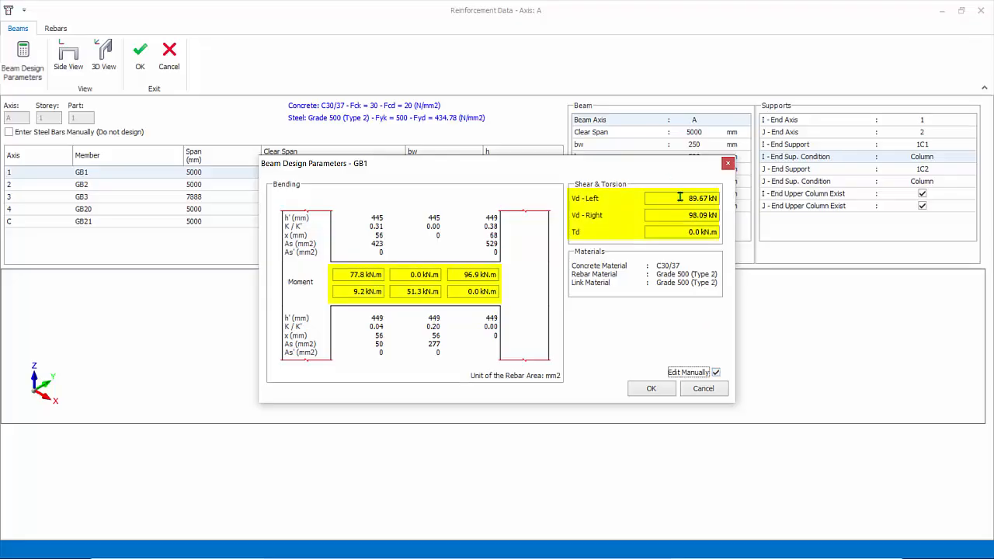
click(477, 274)
click(470, 292)
drag(689, 199, 728, 204)
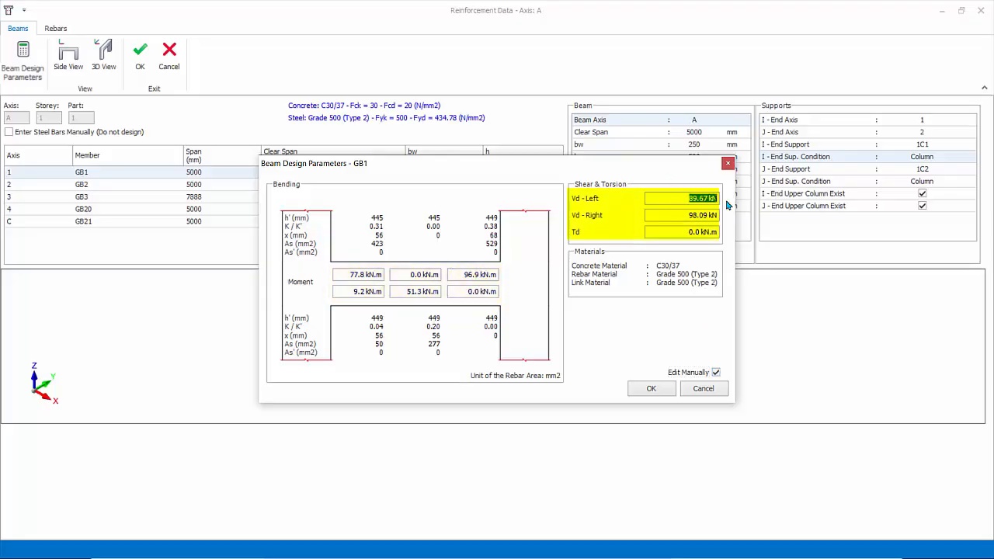
click(703, 388)
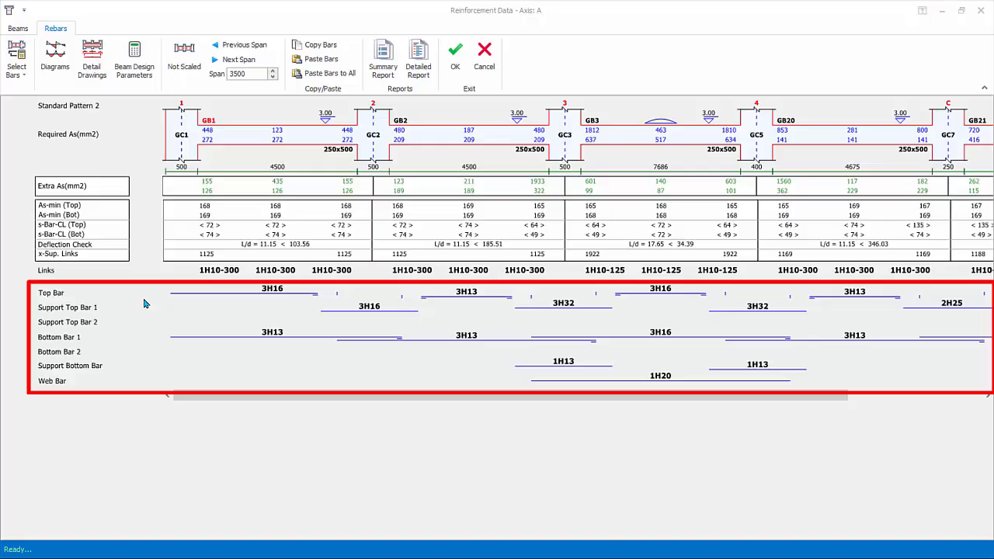
Step: Examine GB1's top bar, the support top bar at axis 2 and GB1's bottom bar in the rebar layout
click(272, 289)
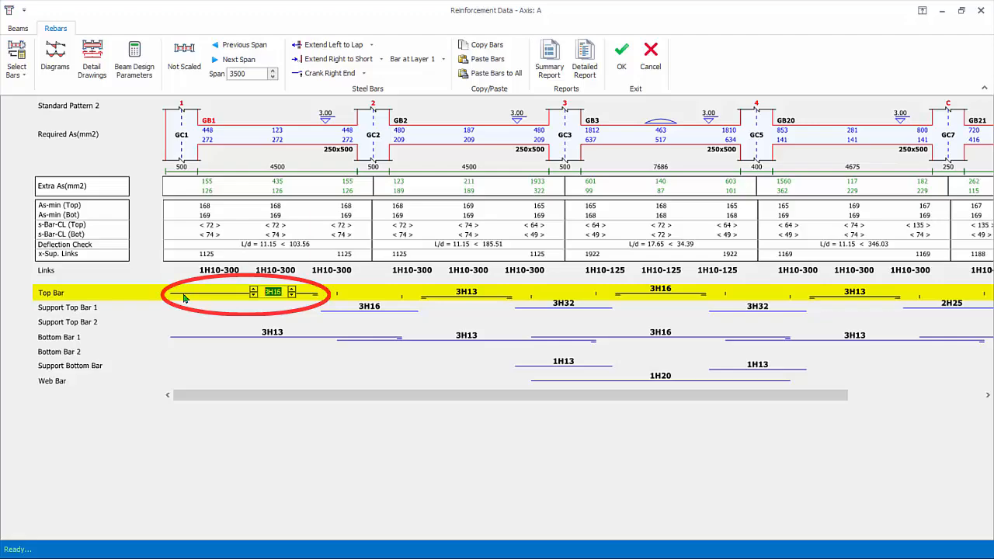
mouse_move(370, 307)
mouse_down()
mouse_move(354, 323)
mouse_move(264, 323)
mouse_move(322, 311)
mouse_move(376, 325)
mouse_up()
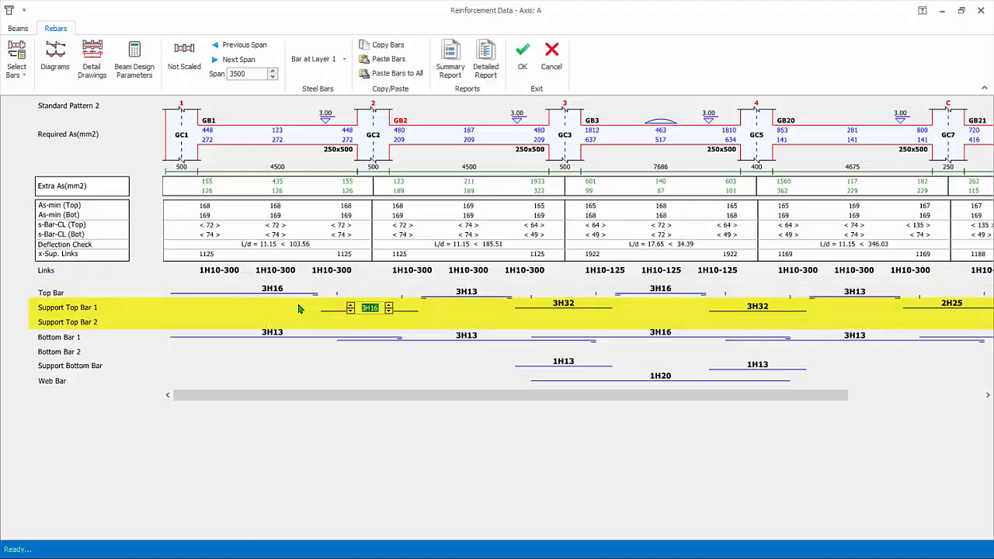
click(272, 335)
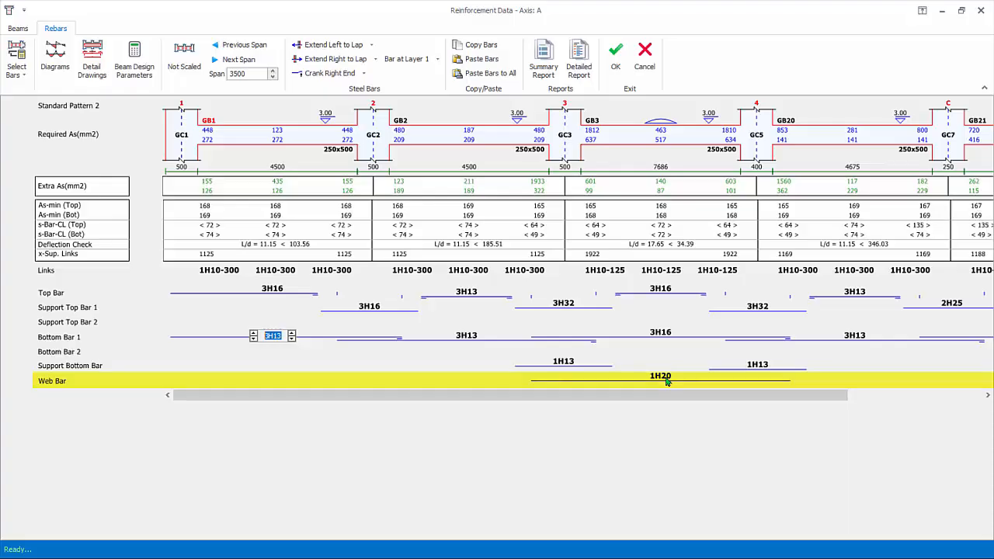
Step: Examine the link design checks of GB1 and GB3, and the web bar entries of GB2 and GB3
click(278, 270)
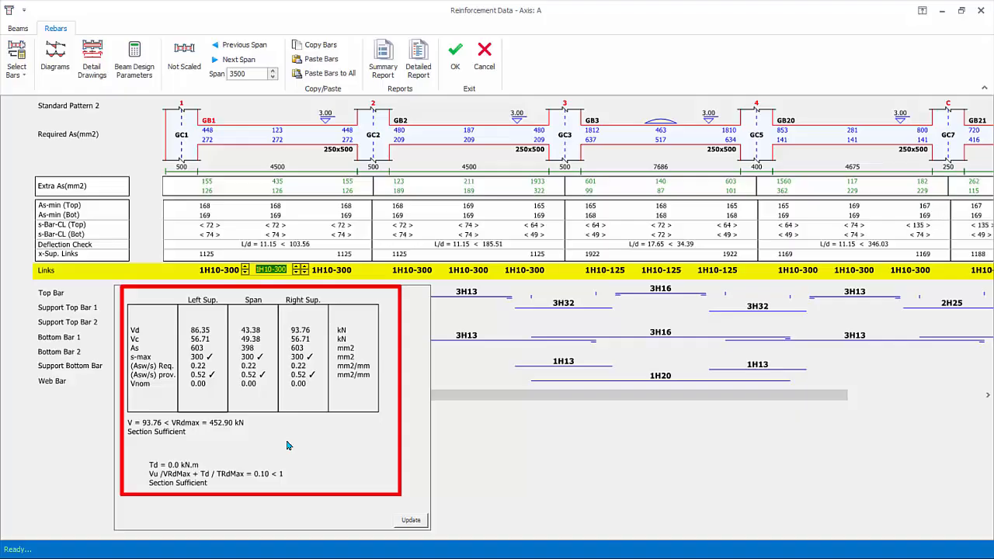
click(664, 271)
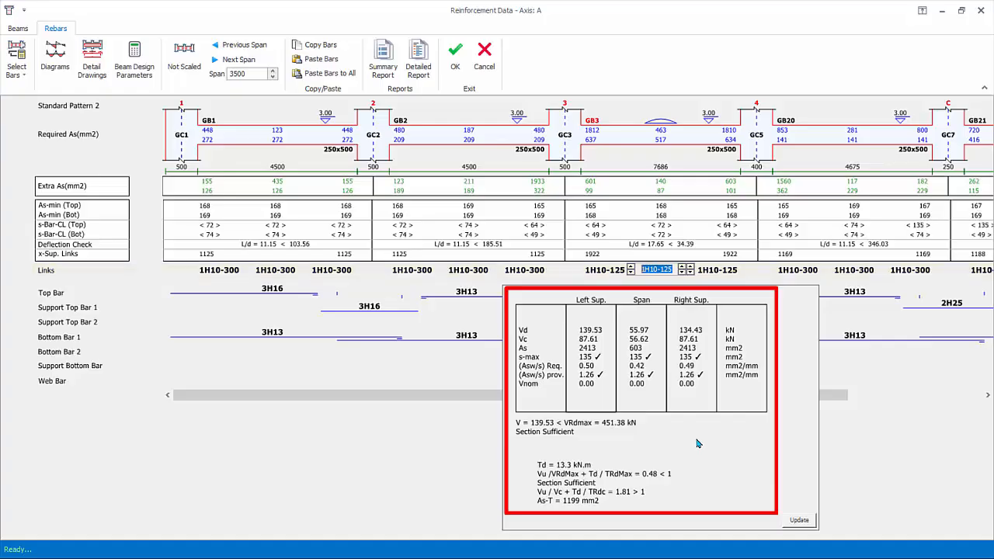
click(466, 380)
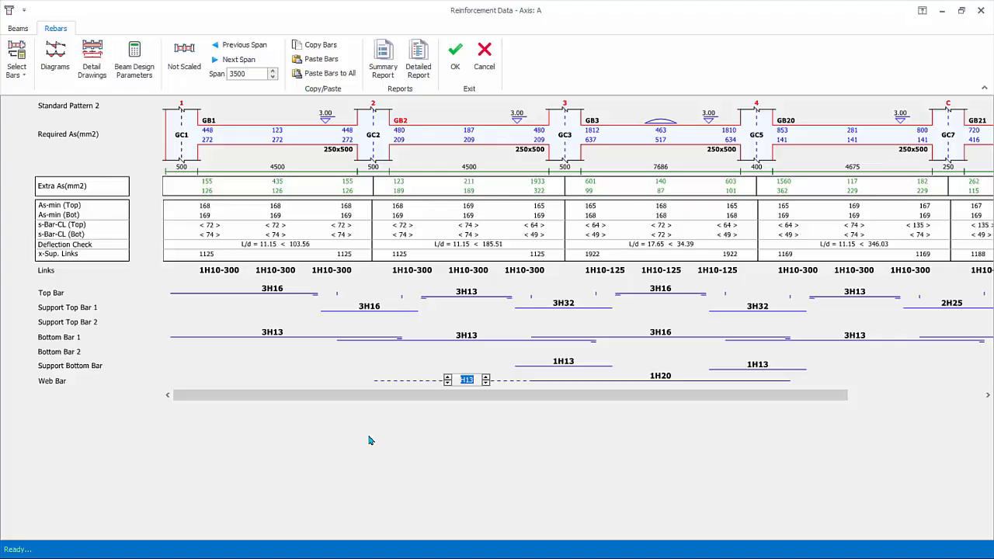
click(661, 379)
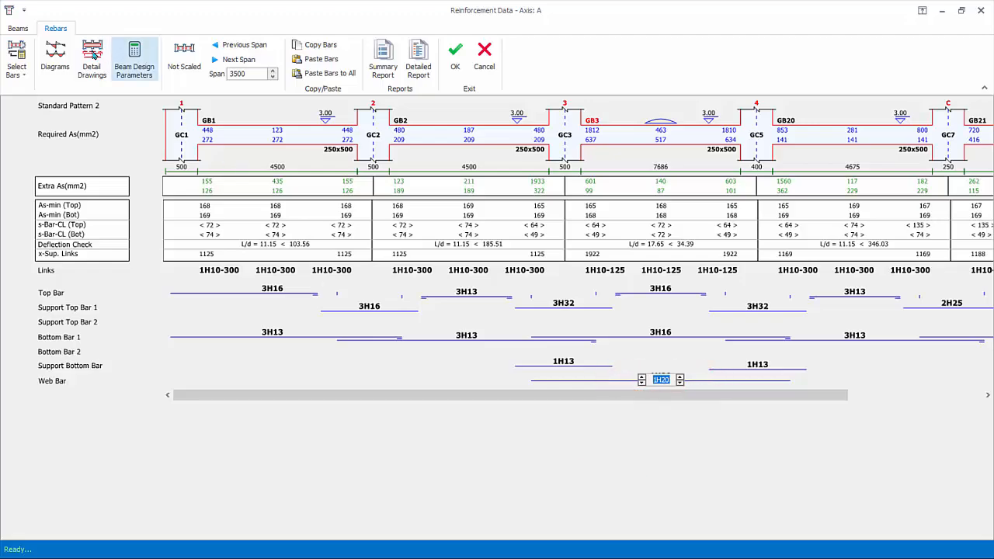
Step: Open the detail drawing of axis A, inspect the beam elevation from GB1 to GB3, and close it
click(92, 67)
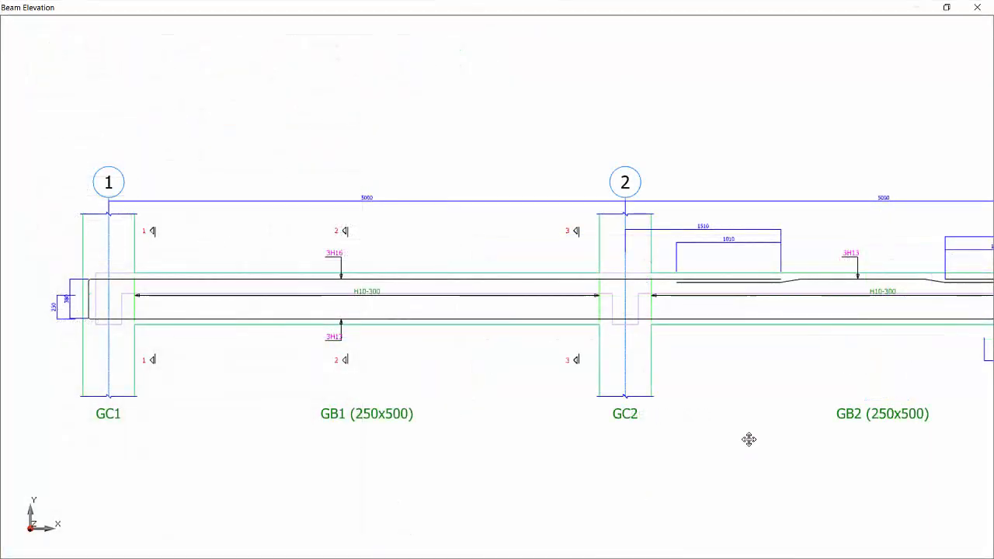
middle_drag(748, 437, 406, 422)
middle_drag(759, 419, 145, 404)
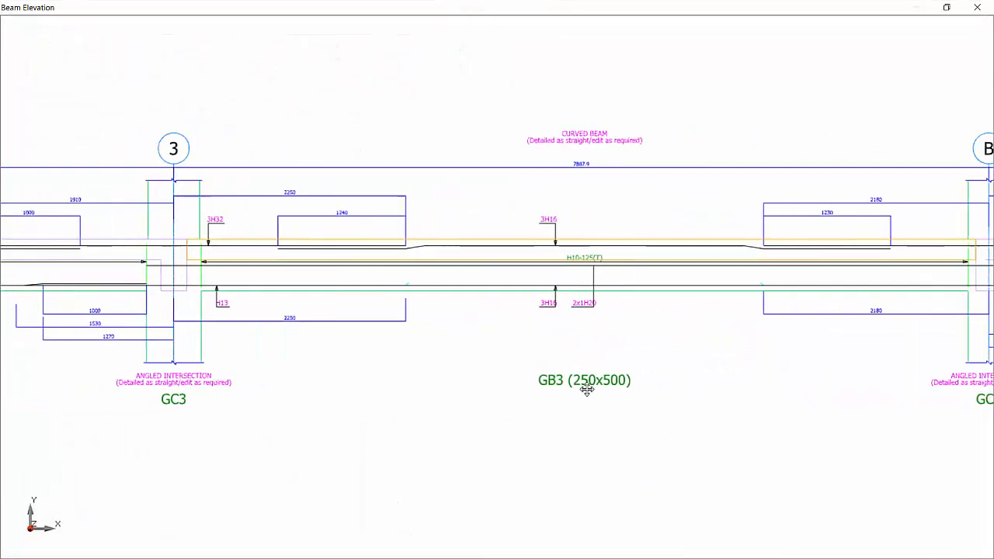
middle_drag(587, 390, 539, 385)
click(981, 10)
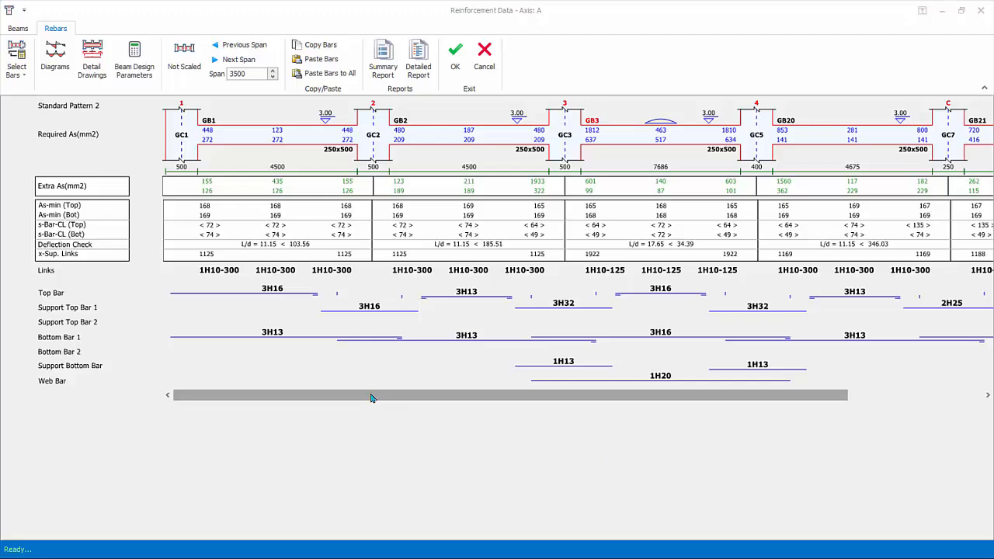
Step: Change GB1's top bar to 2H10, and rerun the automatic bar selection to restore the designed bars
click(272, 292)
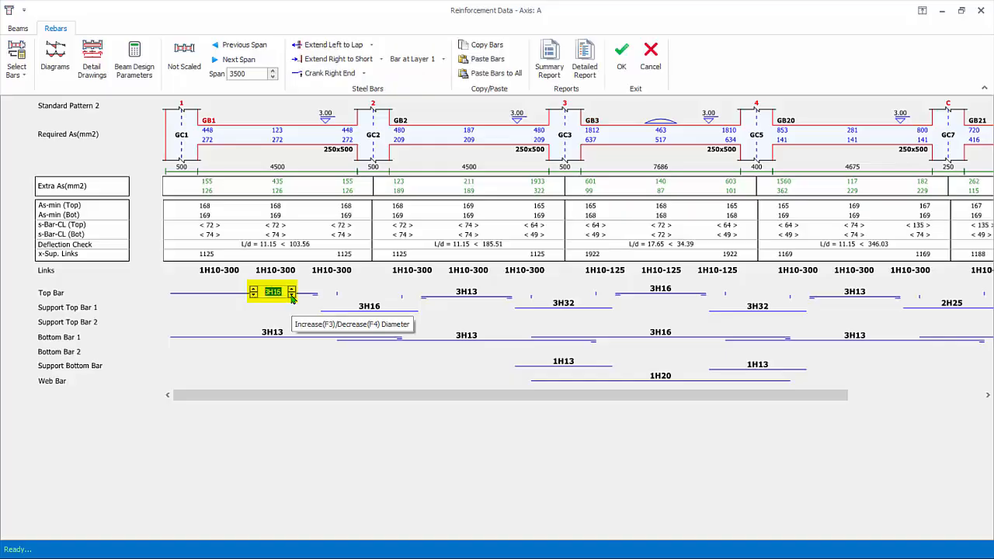
click(254, 296)
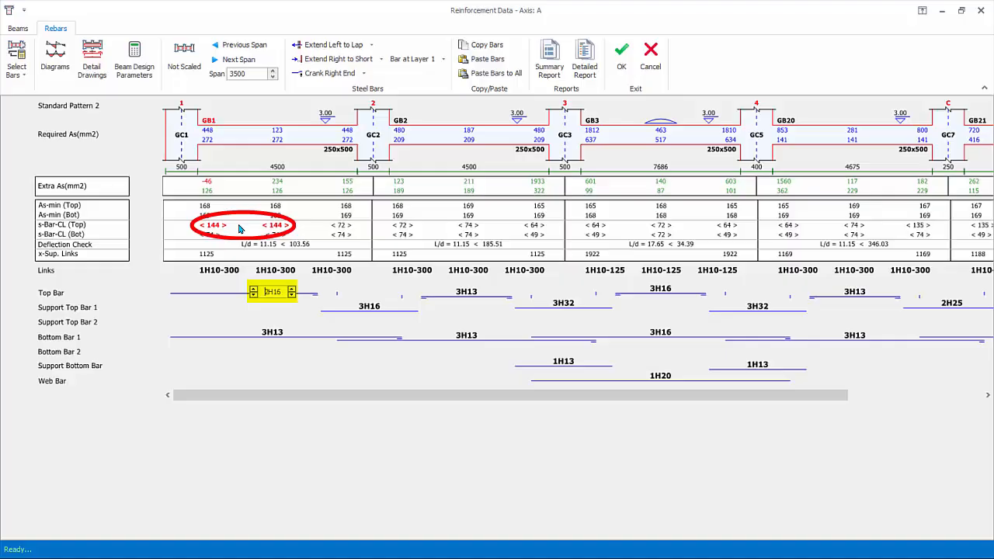
click(292, 295)
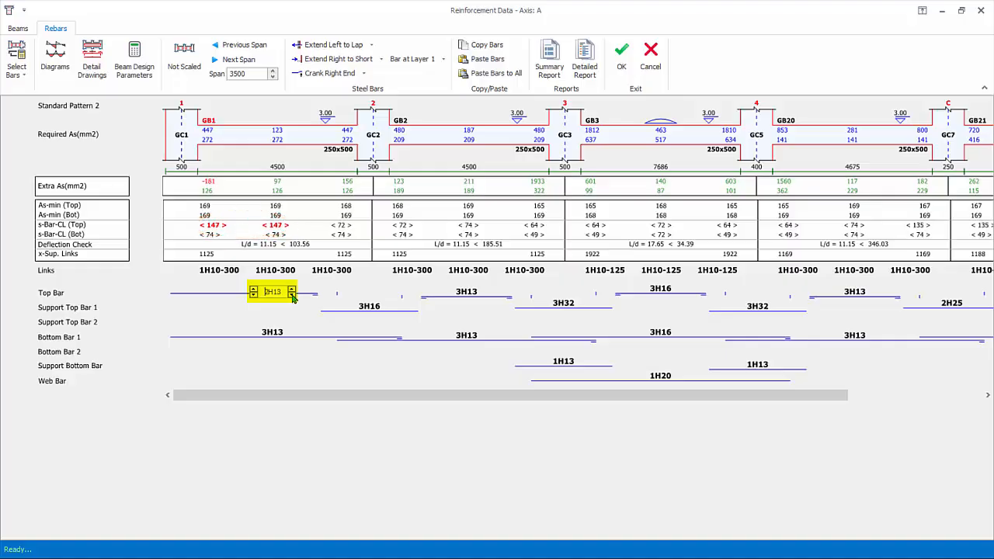
click(292, 295)
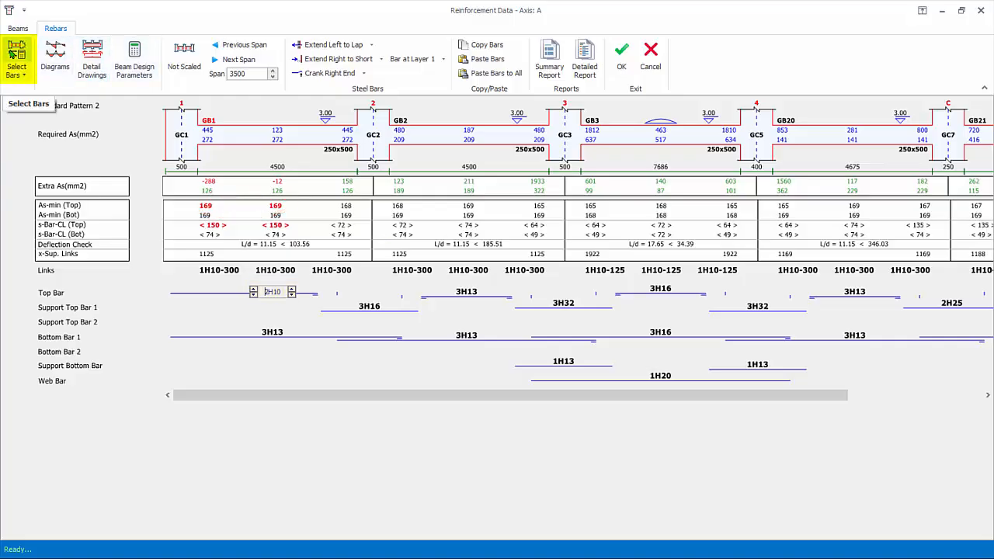
click(12, 52)
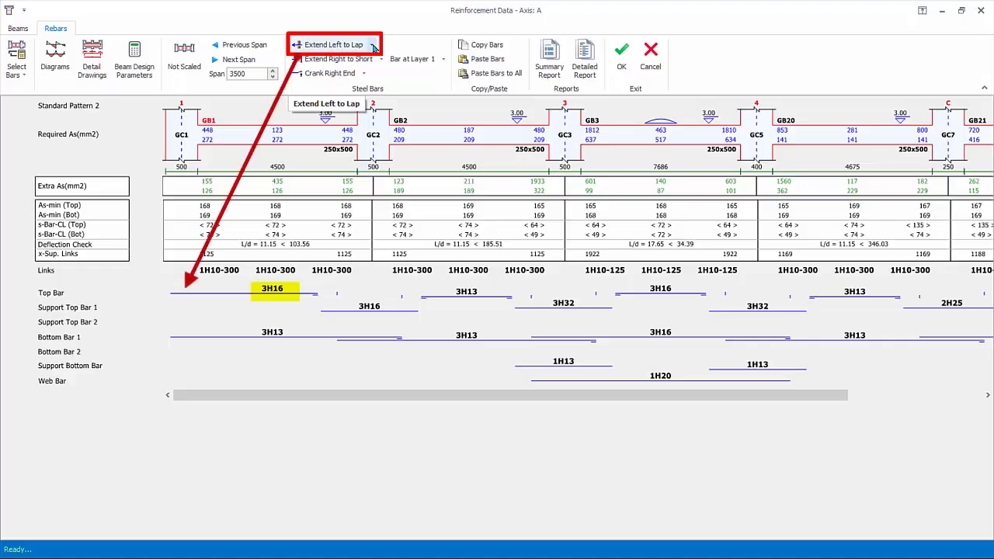
Step: Change the start of GB1's top bar to Extend Left to Short and set the bar to 3H13
click(373, 47)
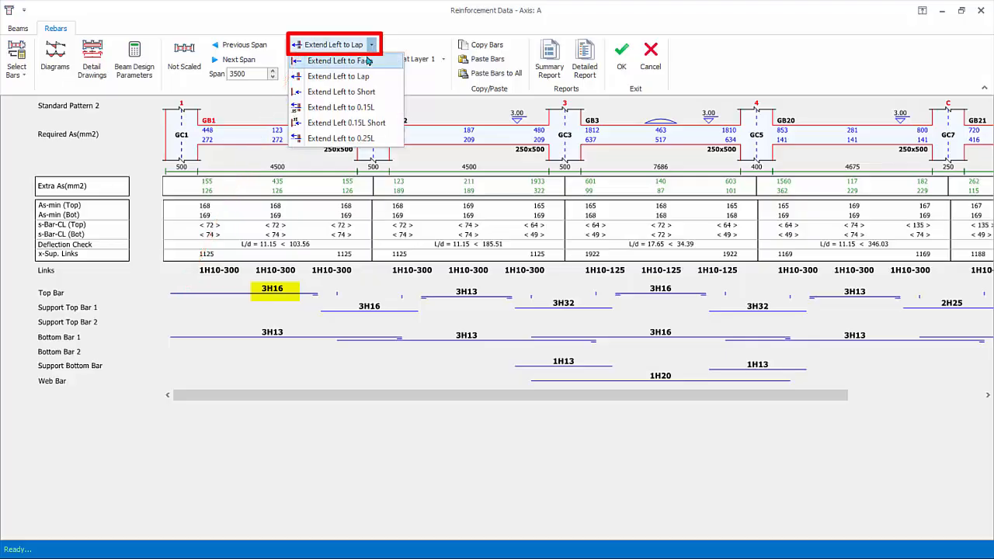
click(371, 94)
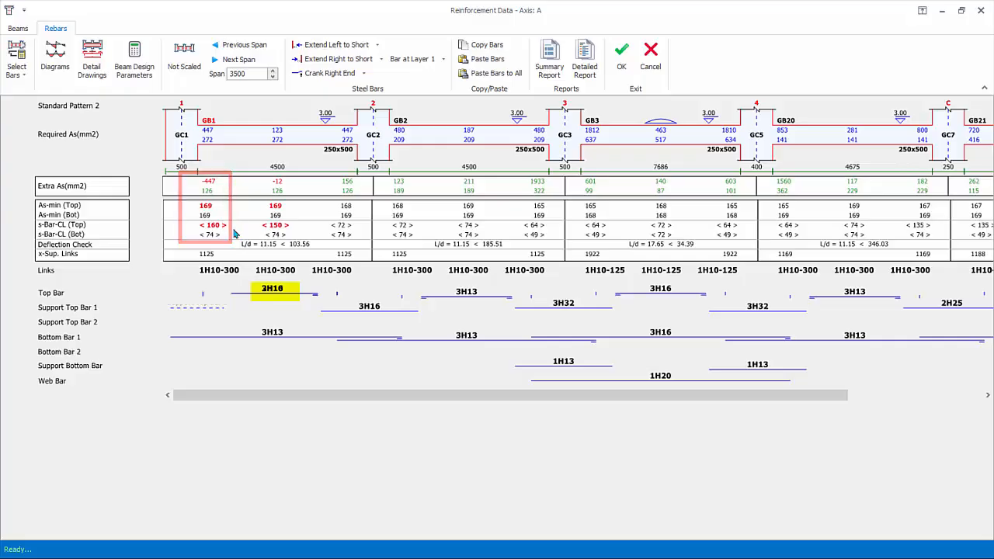
click(290, 294)
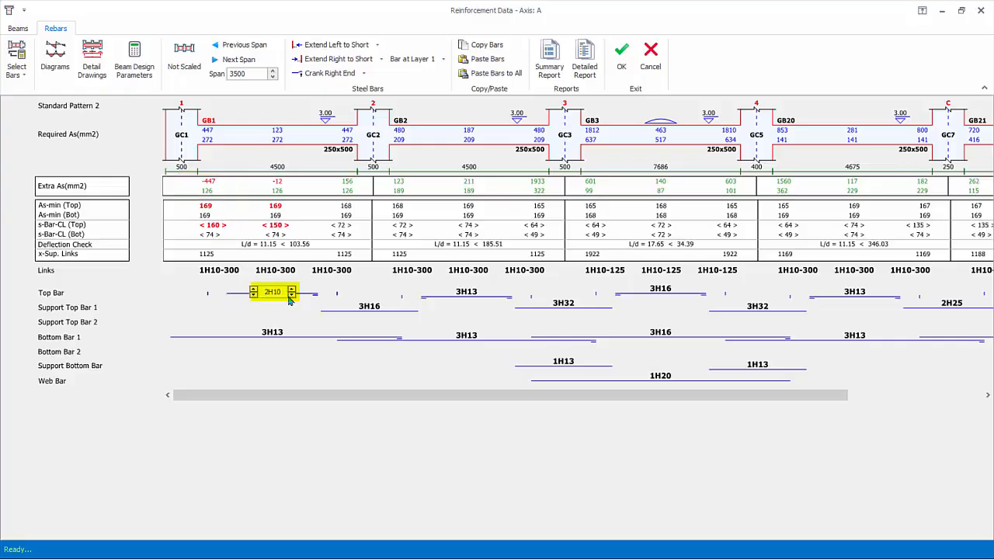
click(291, 293)
click(254, 292)
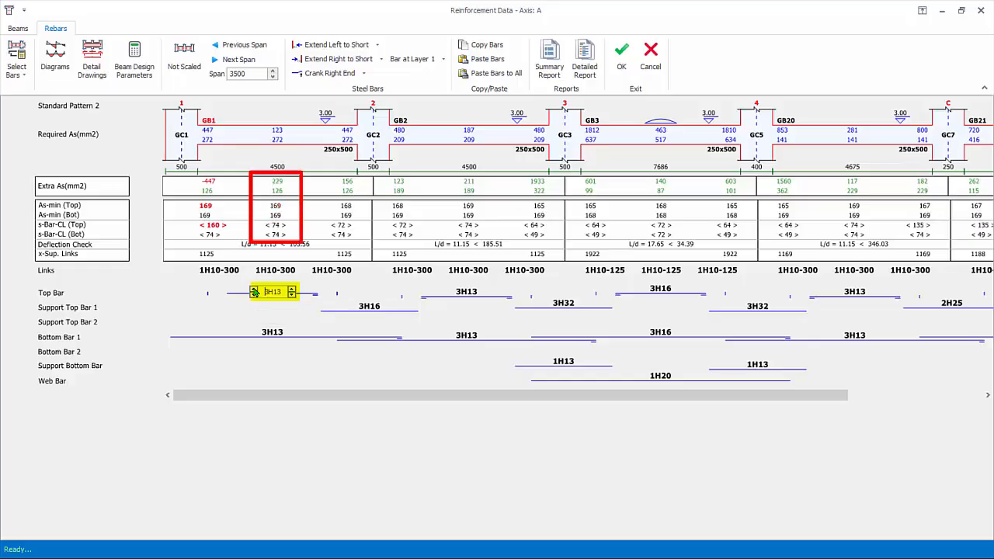
Step: Add a 3H16 first-layer support top bar at axis 1 of GB1
click(208, 309)
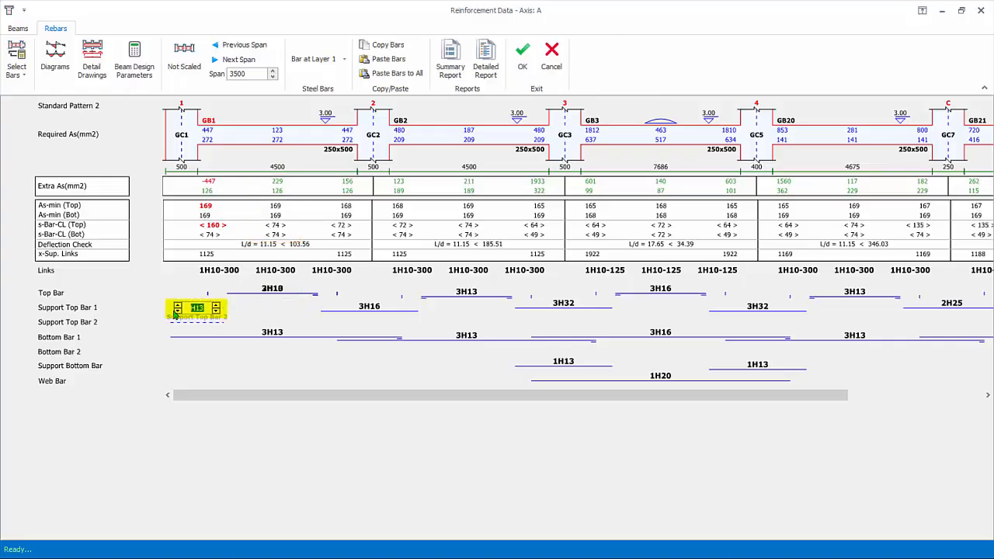
click(175, 309)
click(176, 307)
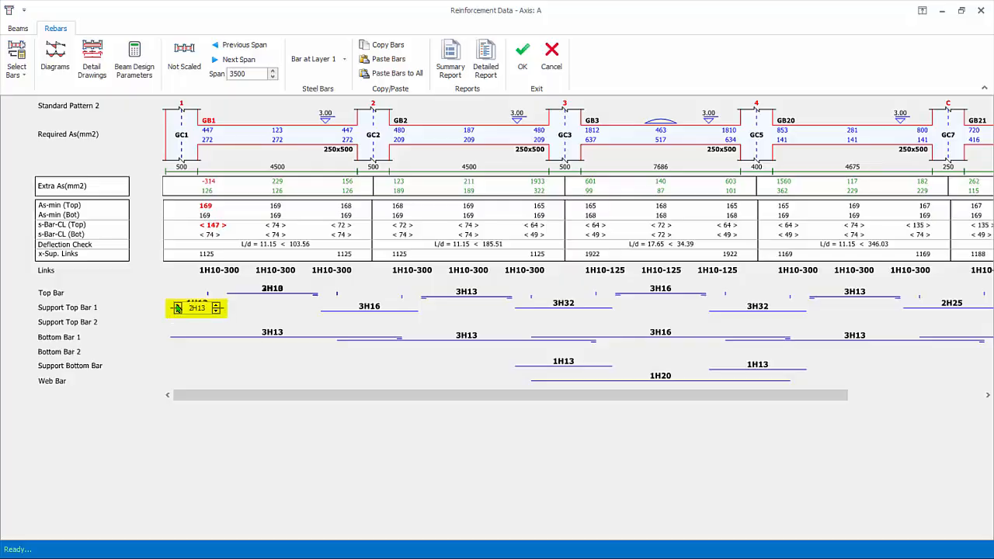
click(177, 307)
click(218, 306)
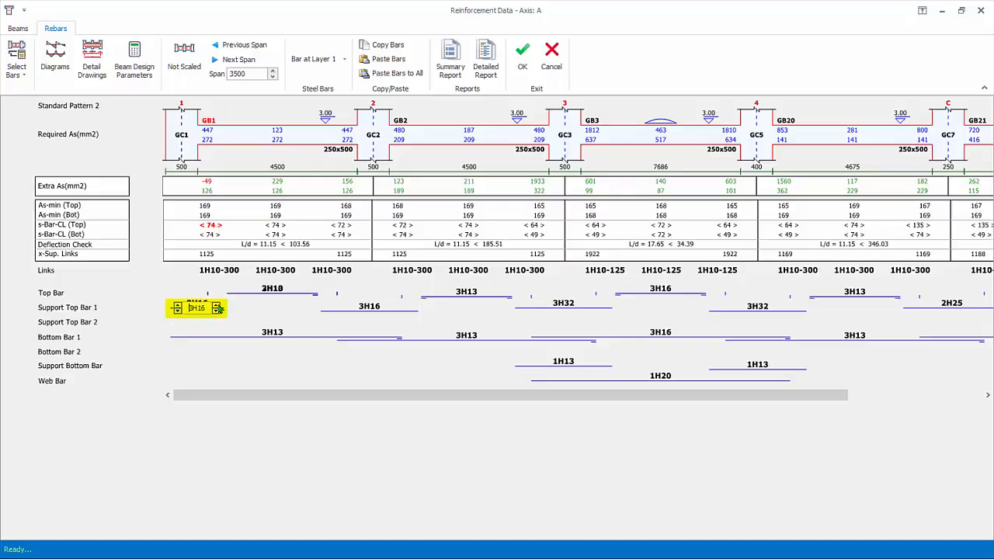
click(262, 312)
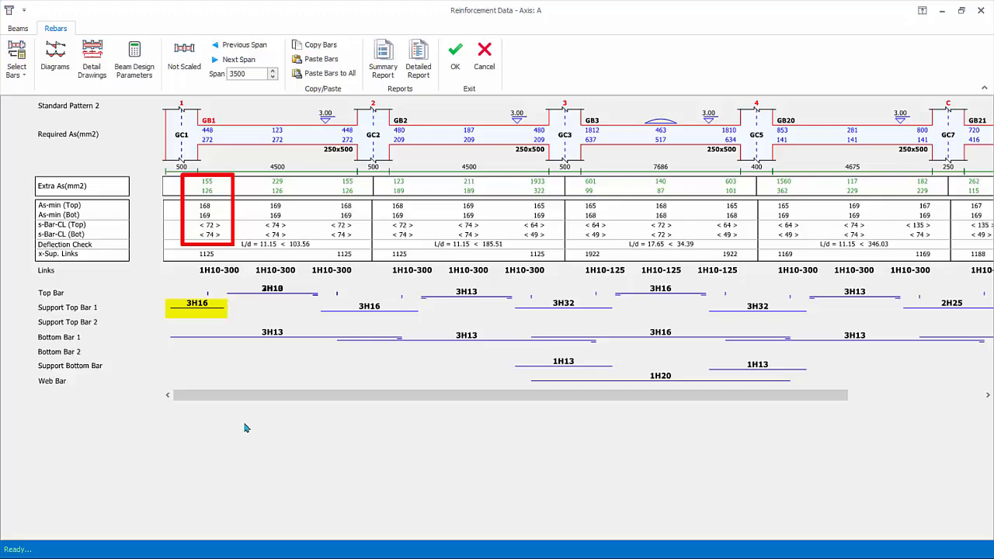
Step: Open the detail drawing, inspect the edited top bars of GB1 in the beam elevation, and close it
click(98, 57)
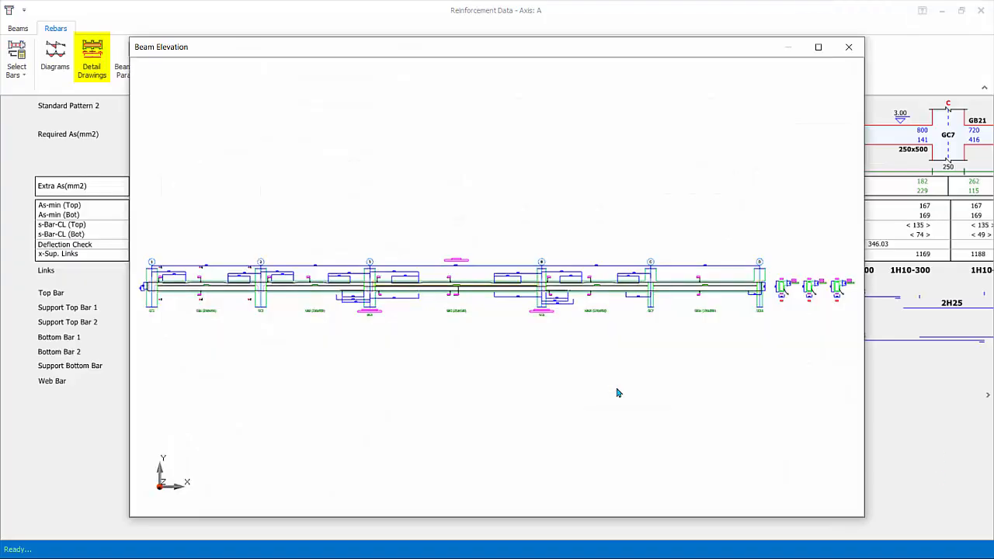
scroll(354, 295, up, 5)
middle_drag(357, 295, 451, 319)
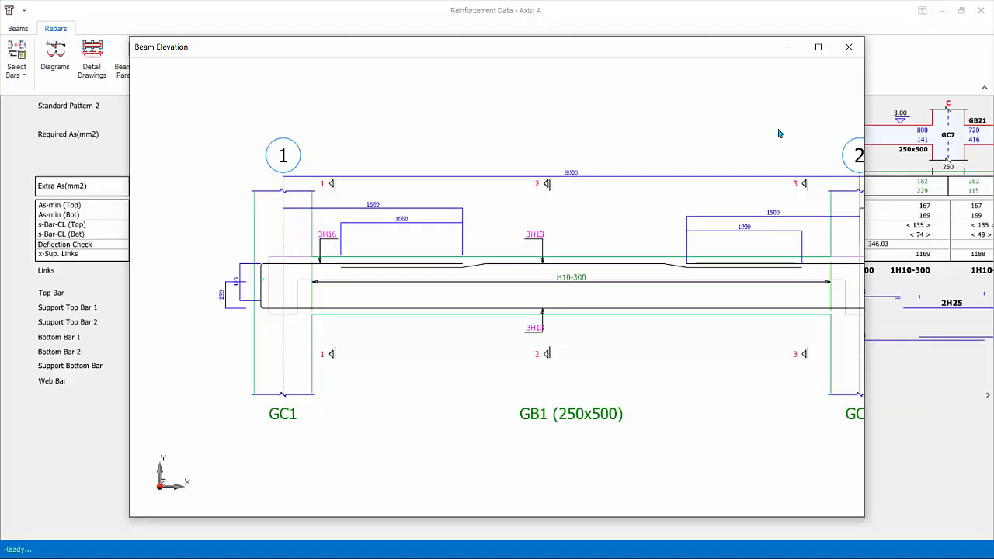
click(849, 47)
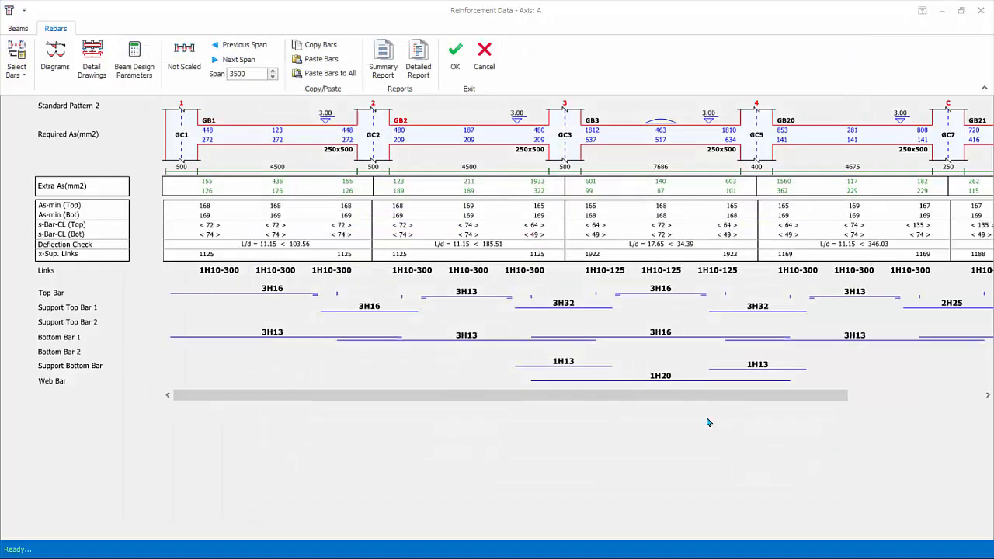
Step: Set the first-layer support top bar at axis 3 to 3H20
click(563, 309)
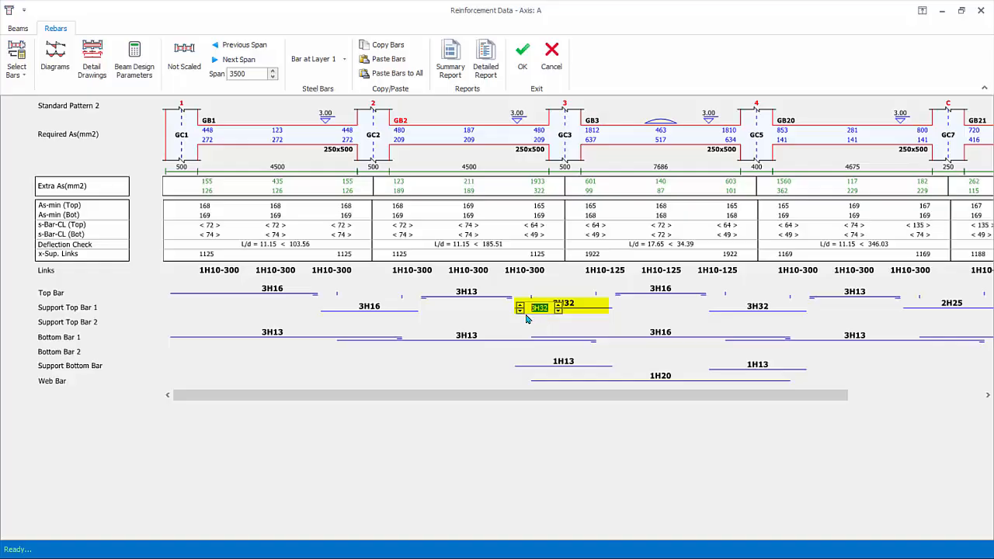
click(559, 312)
click(559, 313)
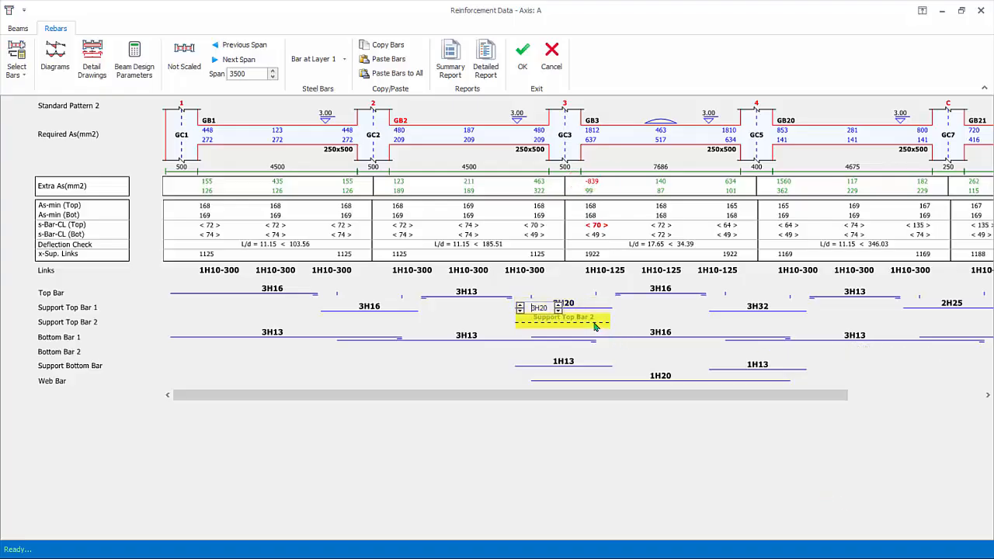
Step: Add a 3H20 Support Top Bar 2 at axis 3 and check its bar layer options
click(583, 324)
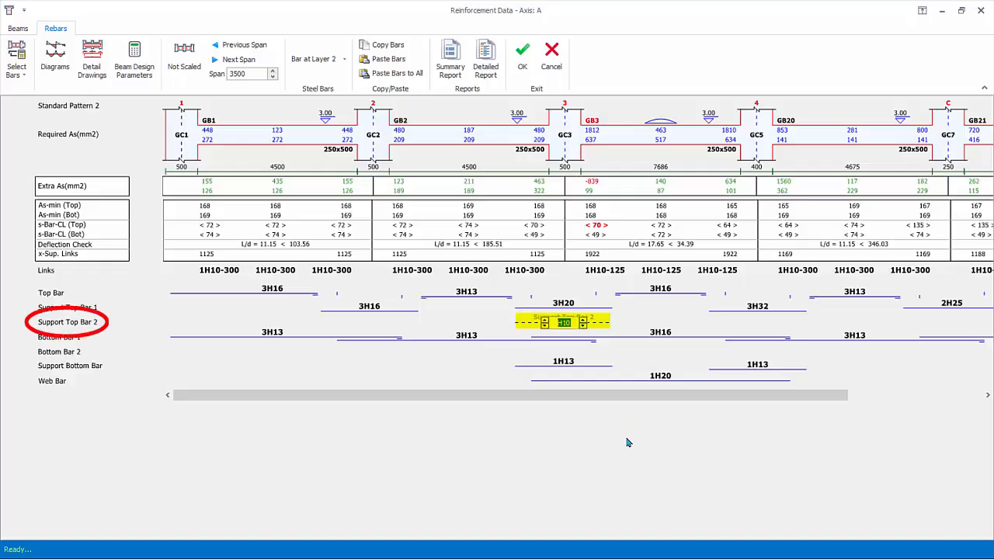
click(544, 320)
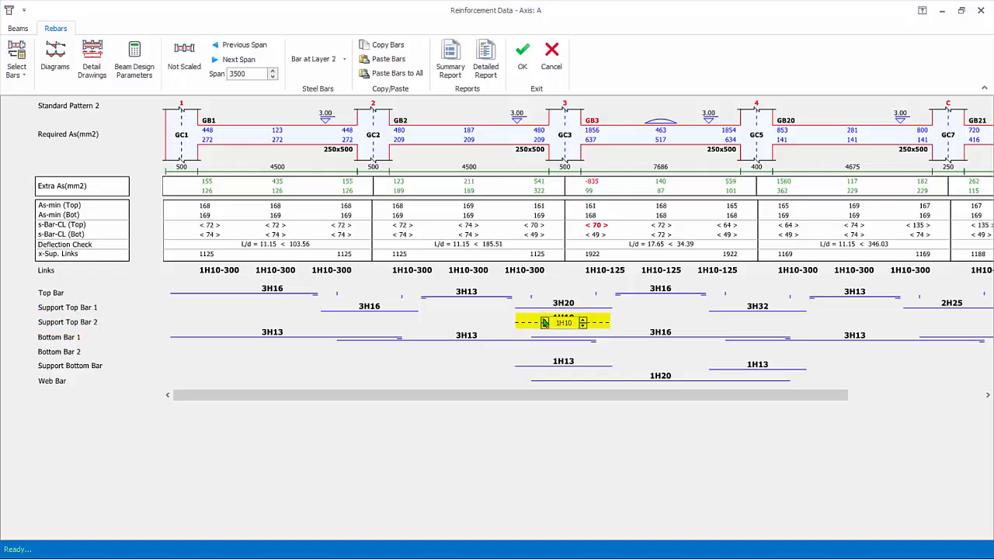
click(544, 320)
click(584, 321)
click(584, 321)
click(584, 321)
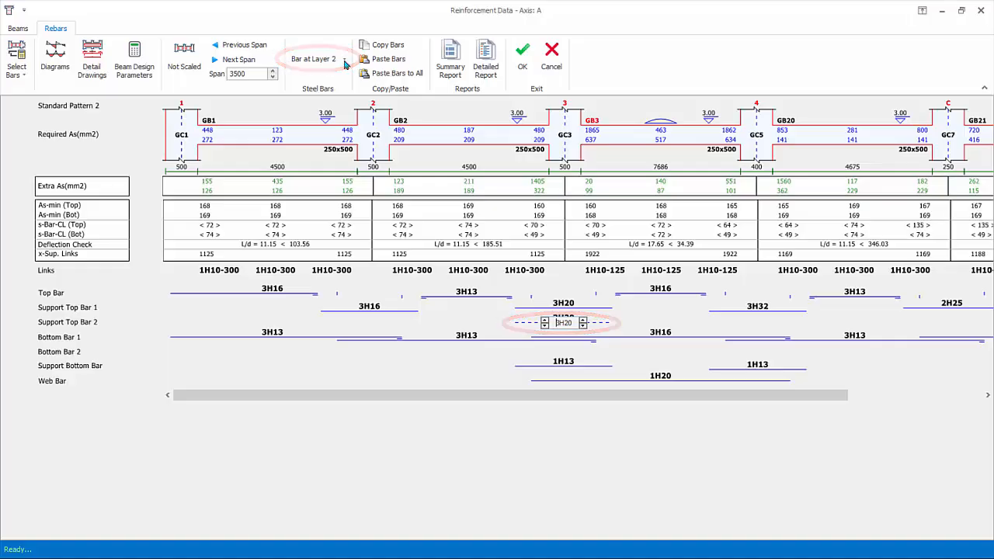
click(344, 60)
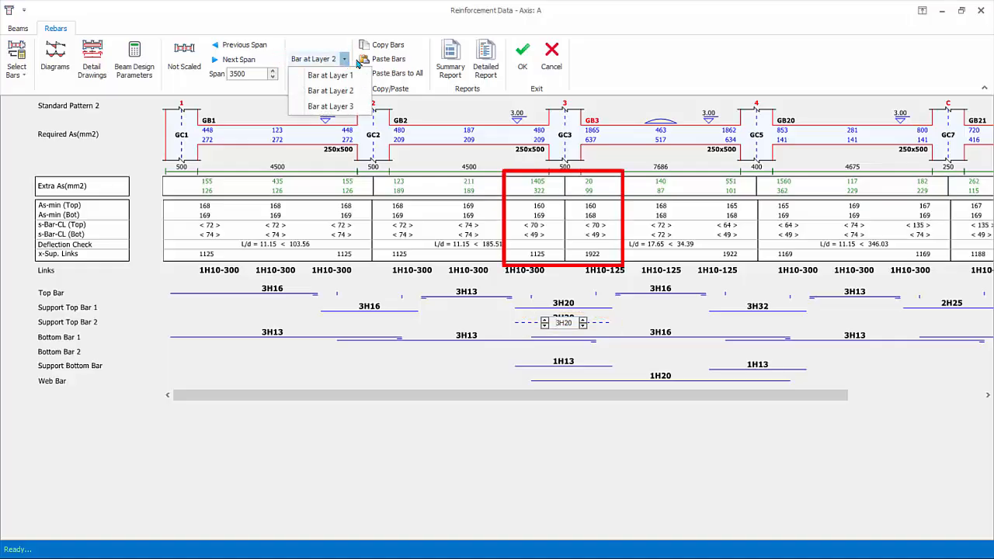
click(359, 62)
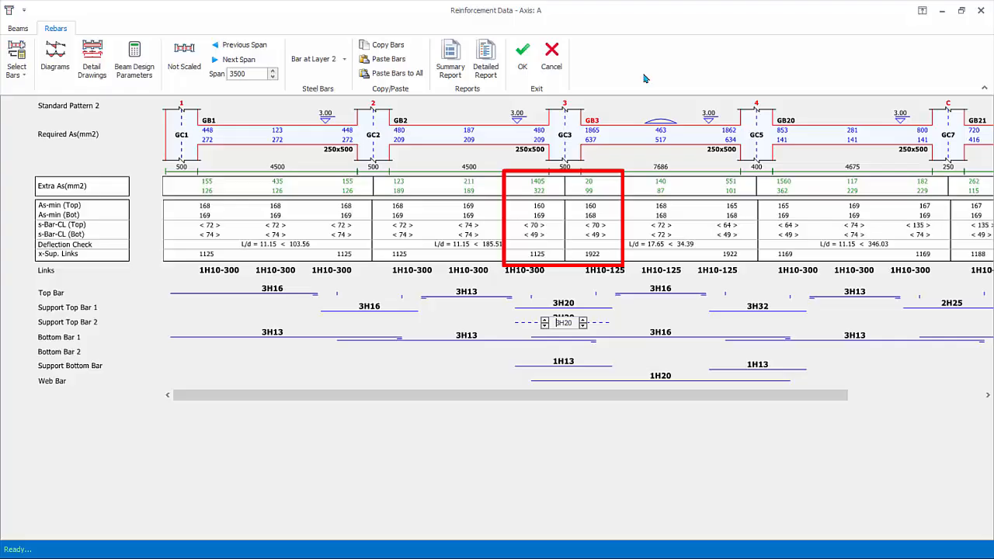
Step: Open the detail drawing, inspect the two layers of support top bars at column GC3, and close it
click(92, 70)
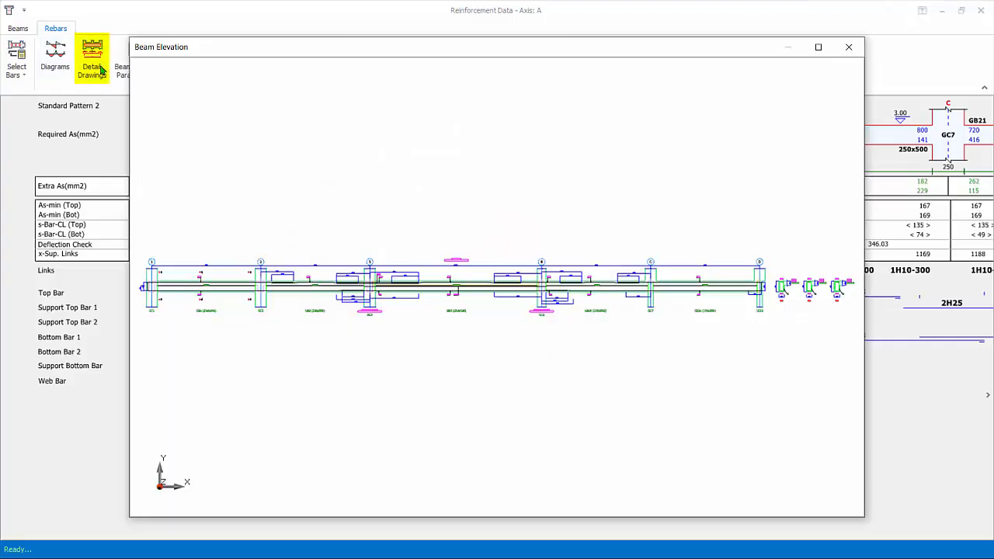
scroll(424, 304, up, 3)
middle_drag(521, 334, 490, 343)
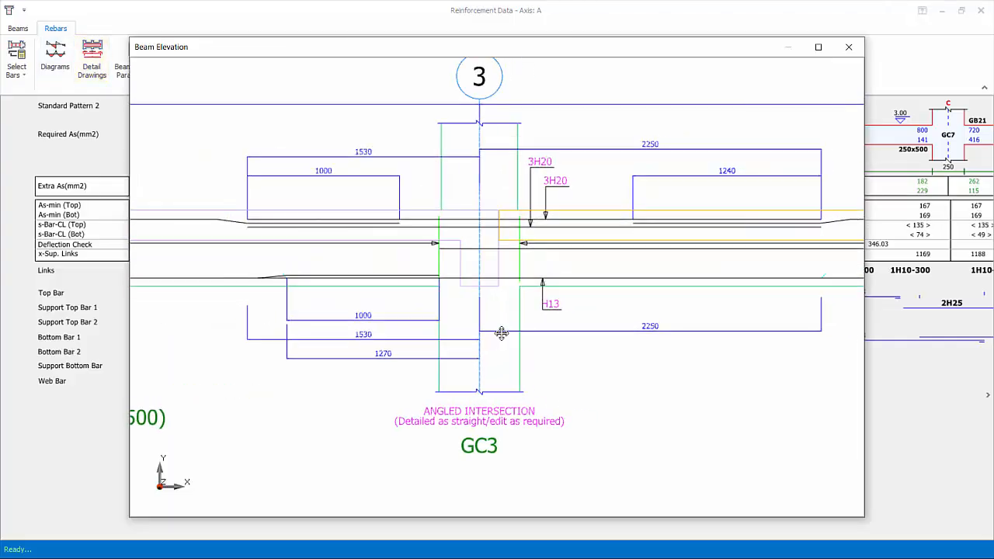
click(849, 49)
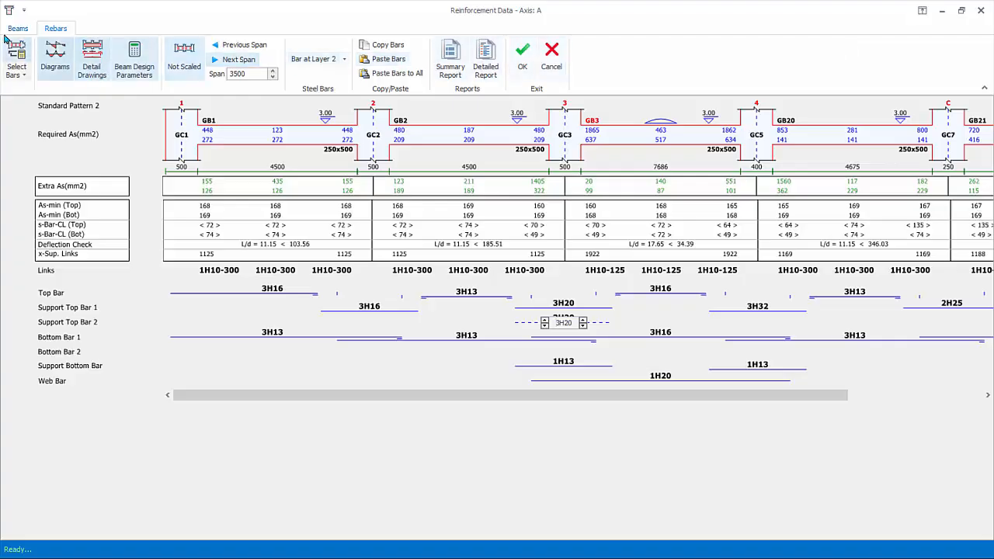
Step: Rerun the automatic bar selection to restore the designed bars, and bring up the available rebar patterns
click(17, 55)
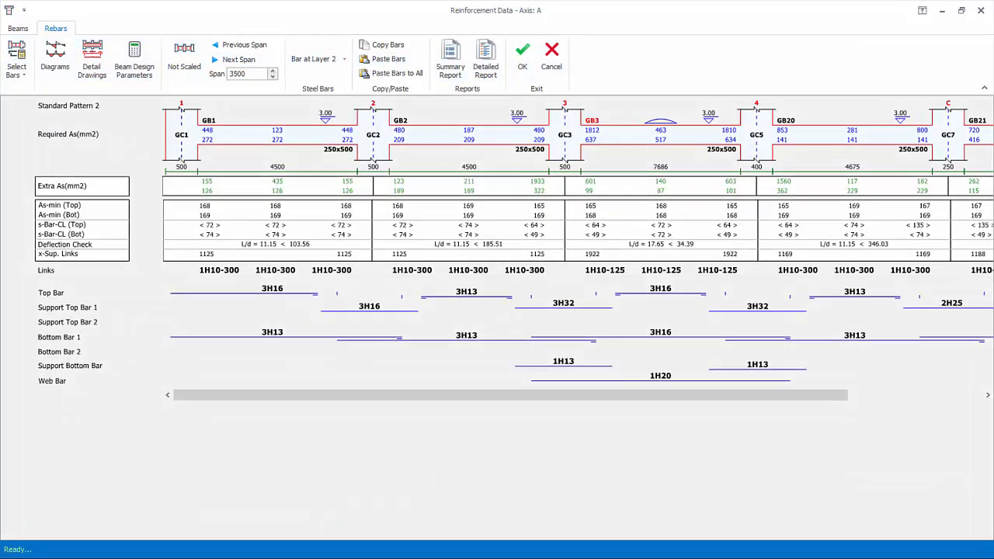
click(17, 58)
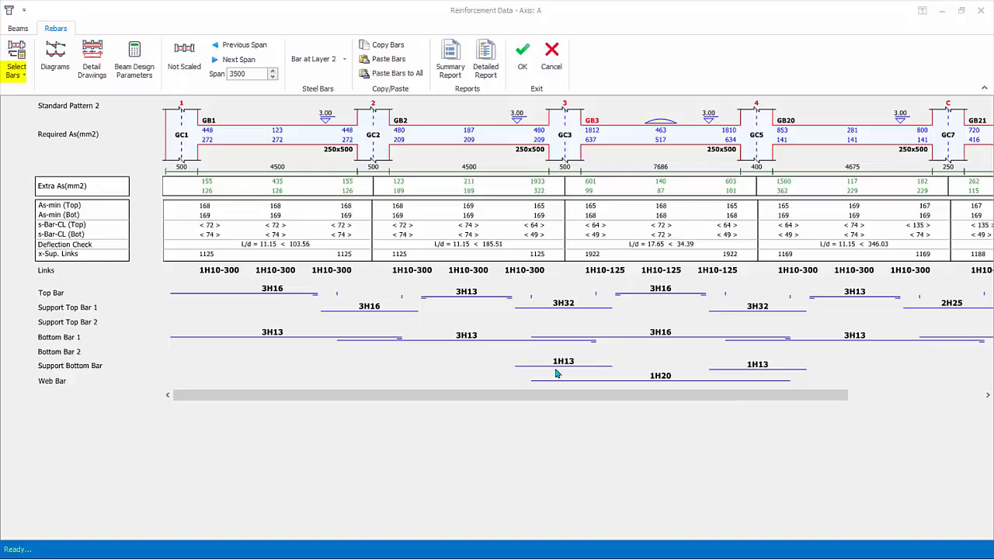
click(26, 76)
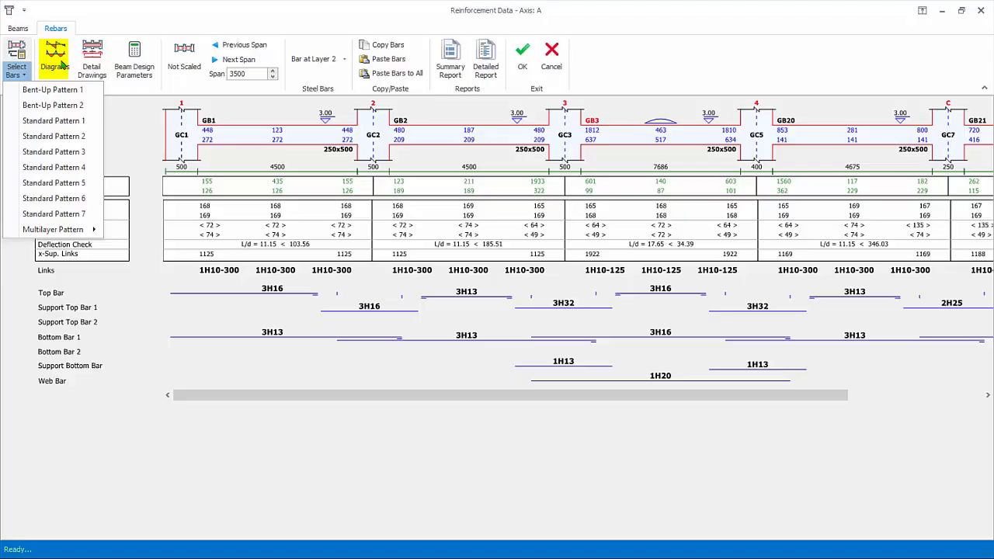
Step: Open the beam design diagrams, view load combination G+Qp4 and load case G, and add the L-2 load and δ2 deflection diagrams
click(61, 64)
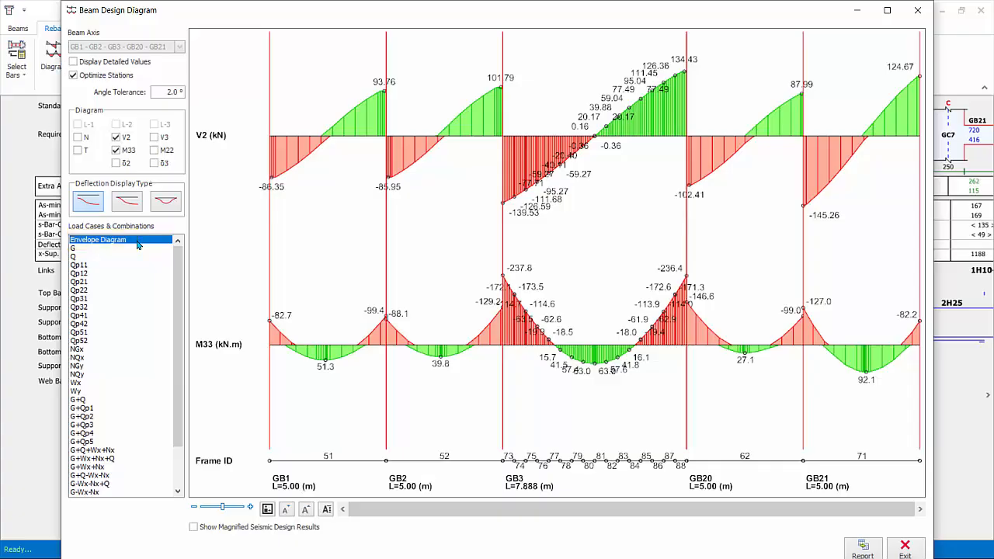
click(81, 249)
click(83, 433)
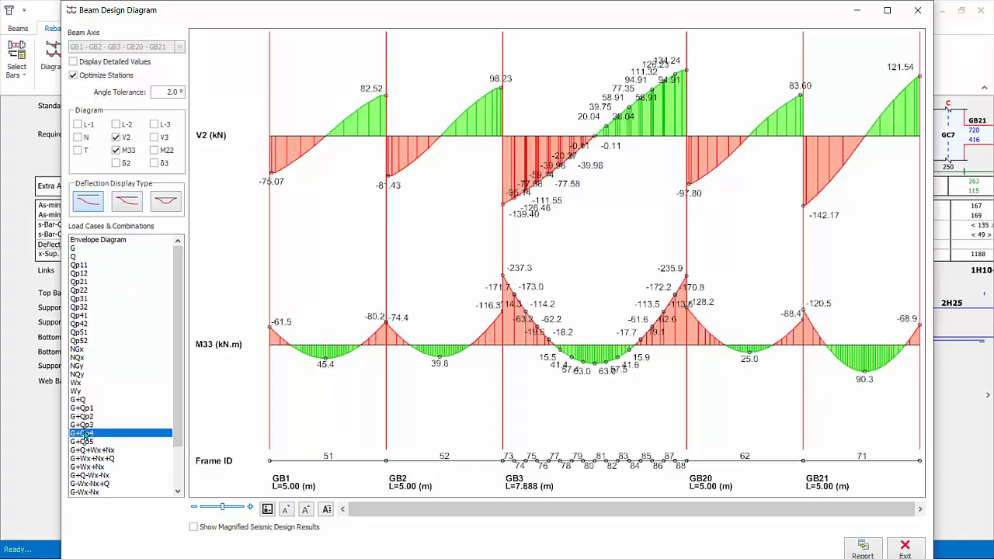
click(81, 249)
click(115, 125)
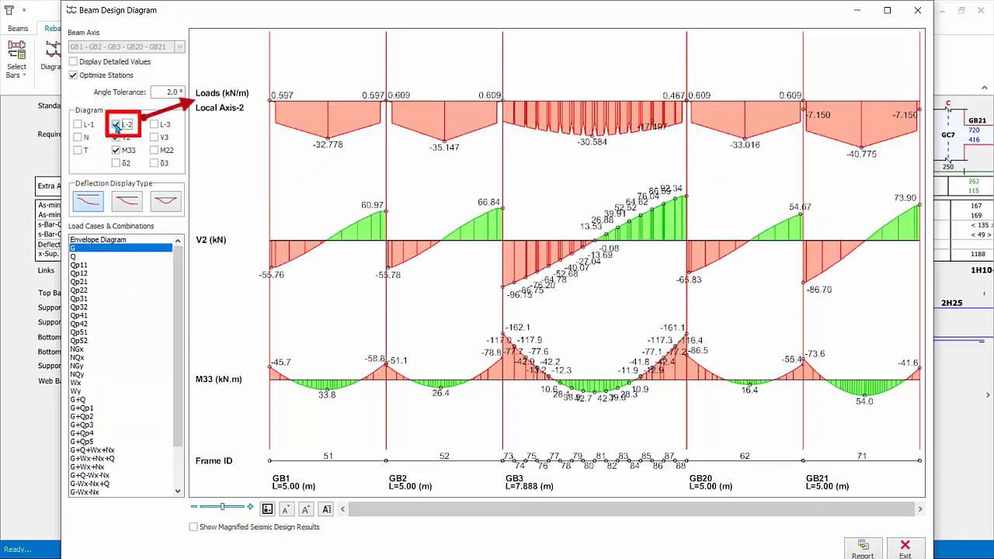
click(116, 163)
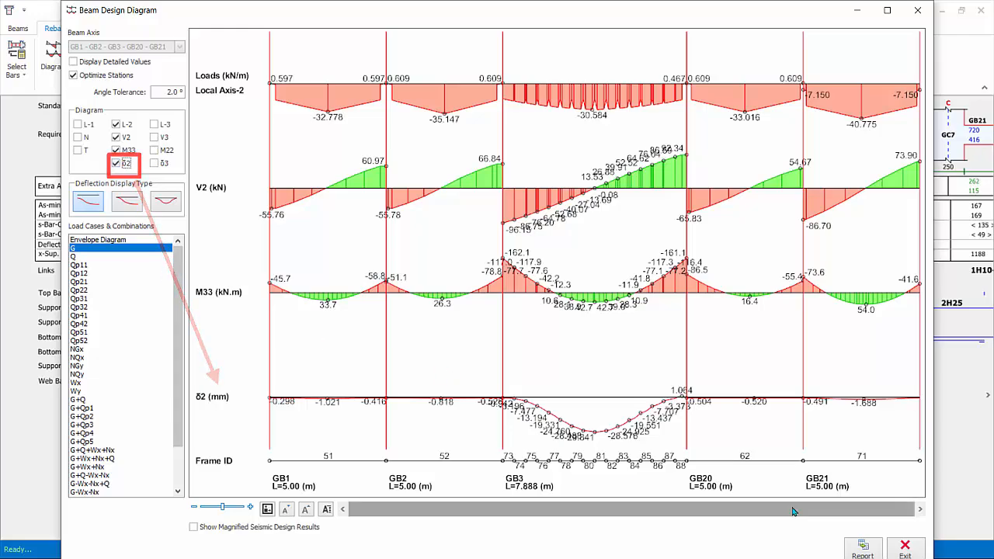
Step: Generate the Table diagram report for load case G, review it, and exit the report and the beam diagrams
click(863, 553)
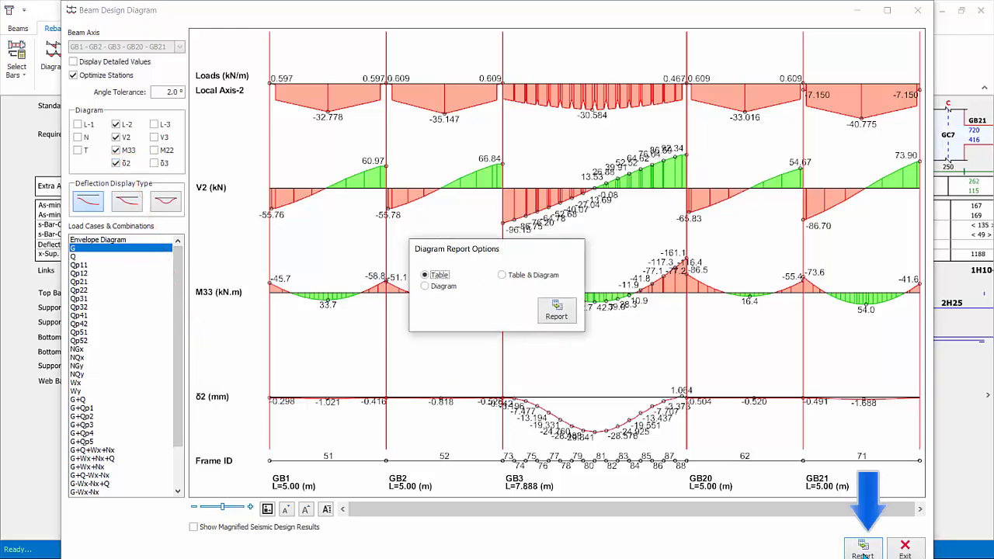
click(556, 314)
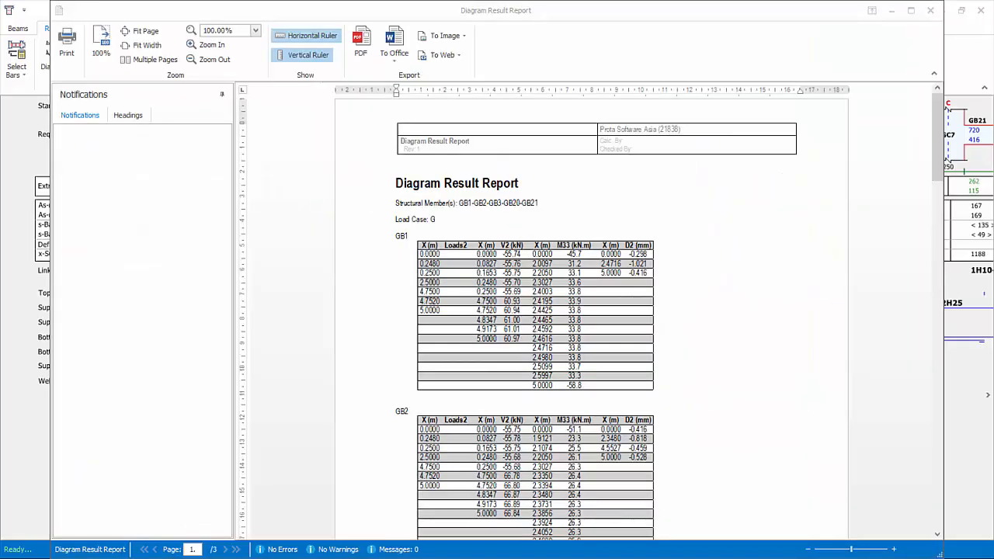
click(931, 10)
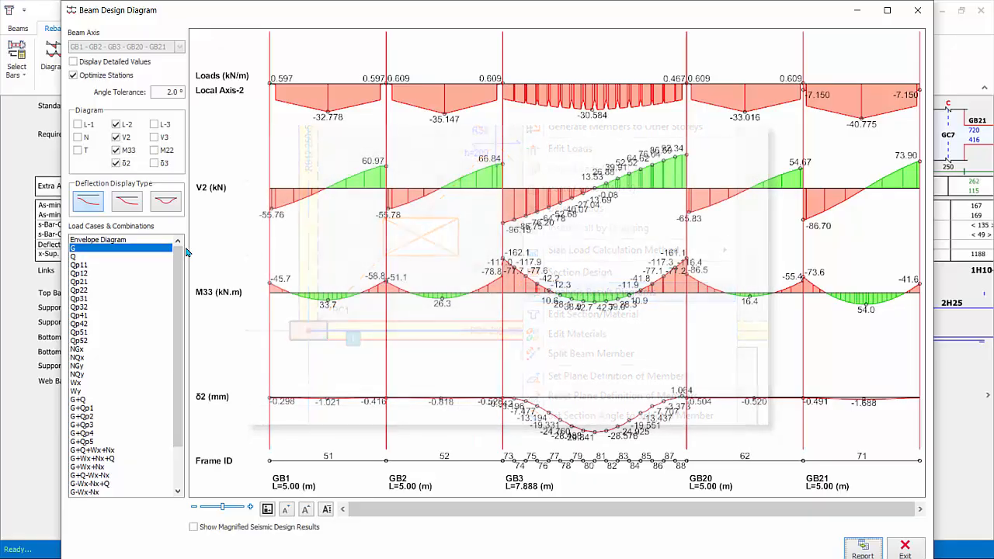
click(905, 548)
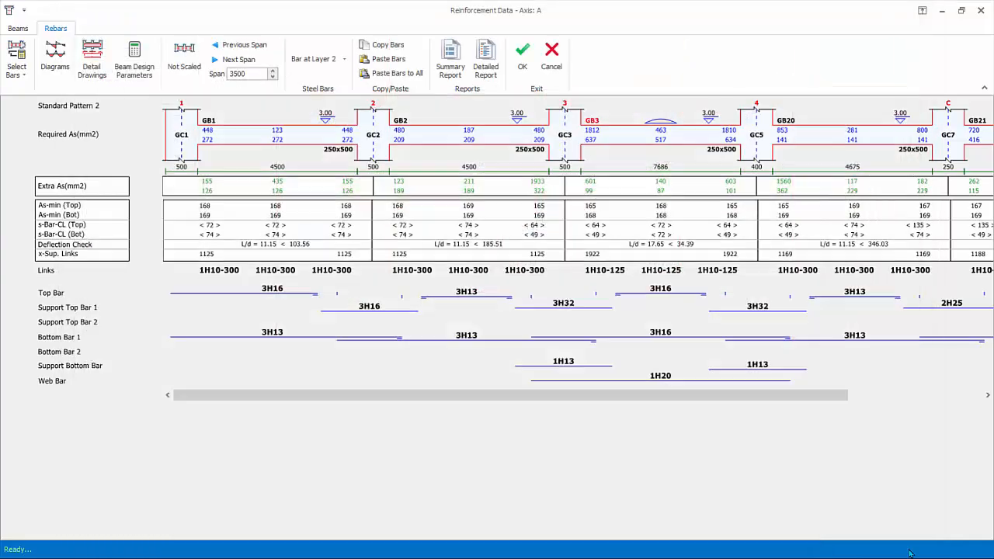
Step: Open the beam design parameters of GB3, try enabling manual editing of the design forces, and cancel
click(134, 66)
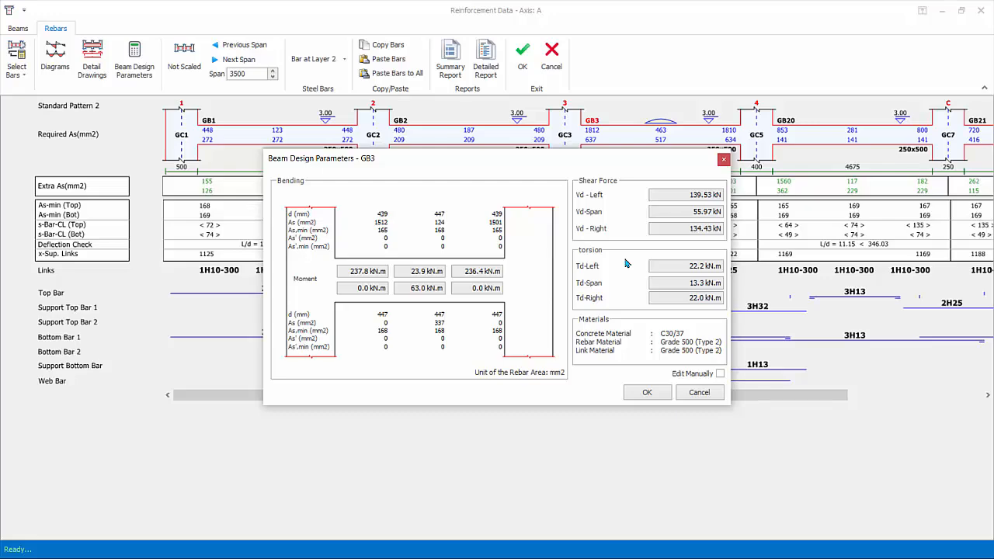
click(721, 374)
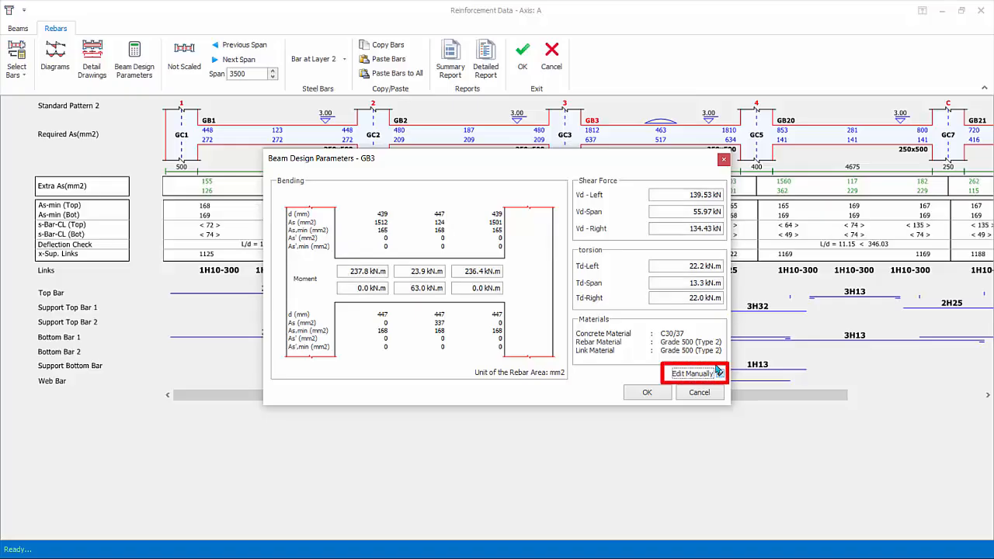
mouse_move(689, 195)
mouse_down()
mouse_move(727, 191)
mouse_move(727, 214)
mouse_up()
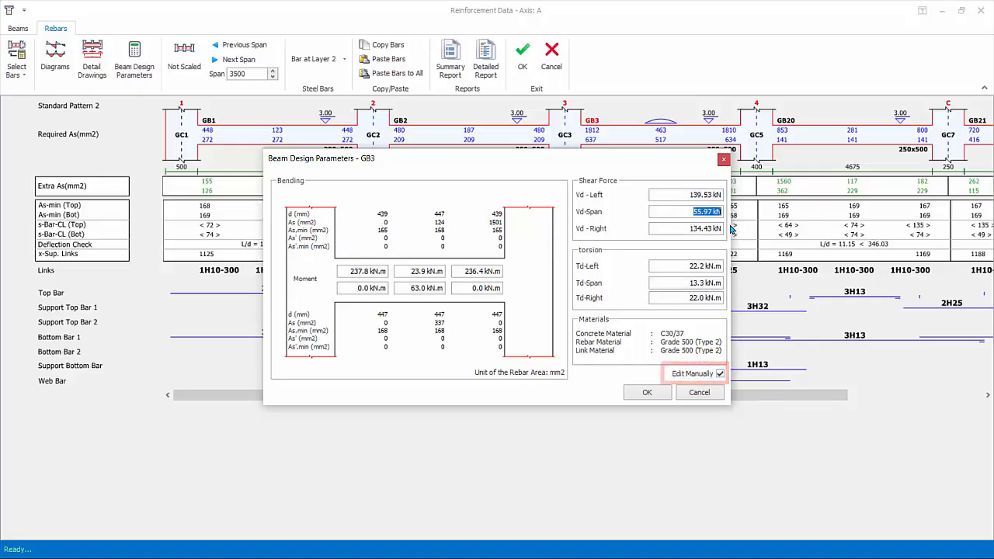
click(699, 393)
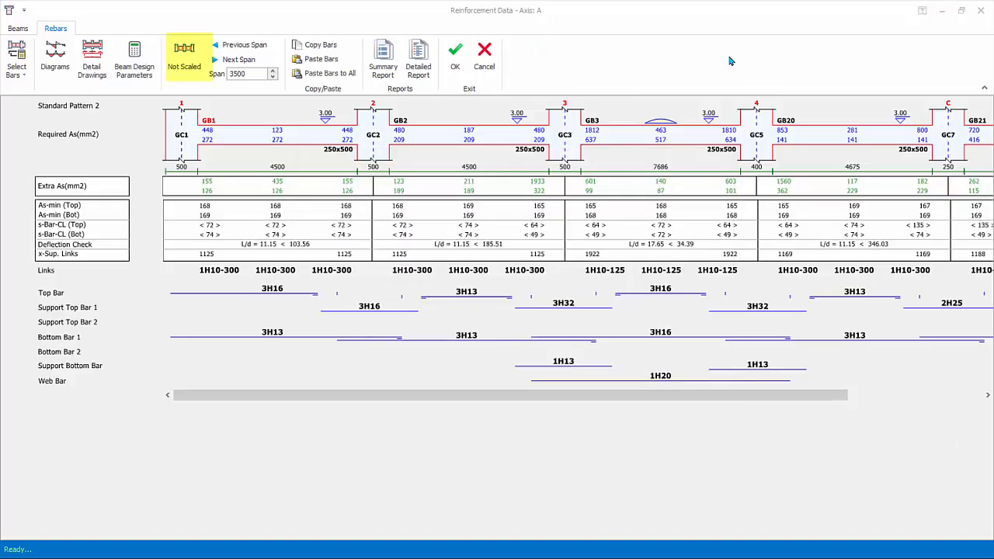
Step: Display the axis A beams to scale and browse through the spans and back to the first span
click(185, 59)
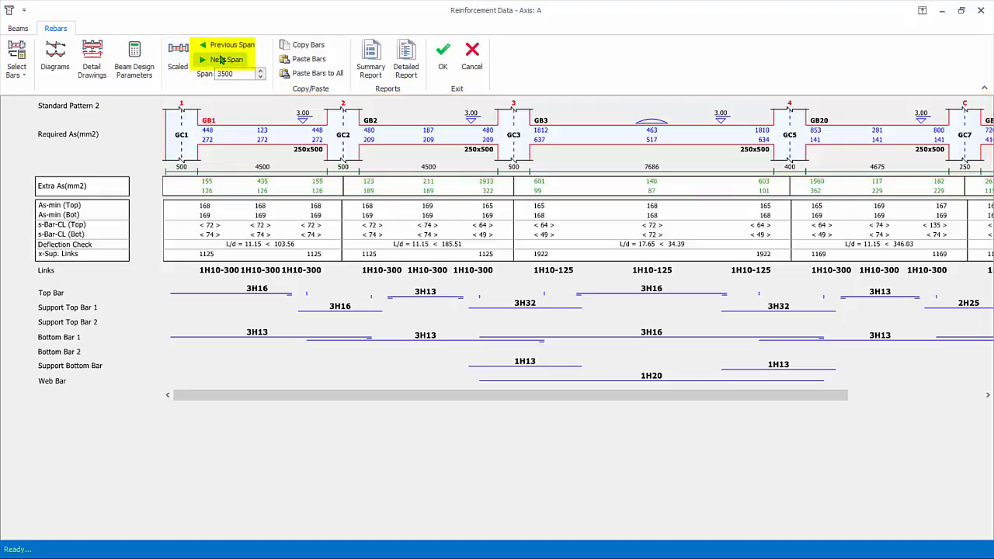
click(225, 61)
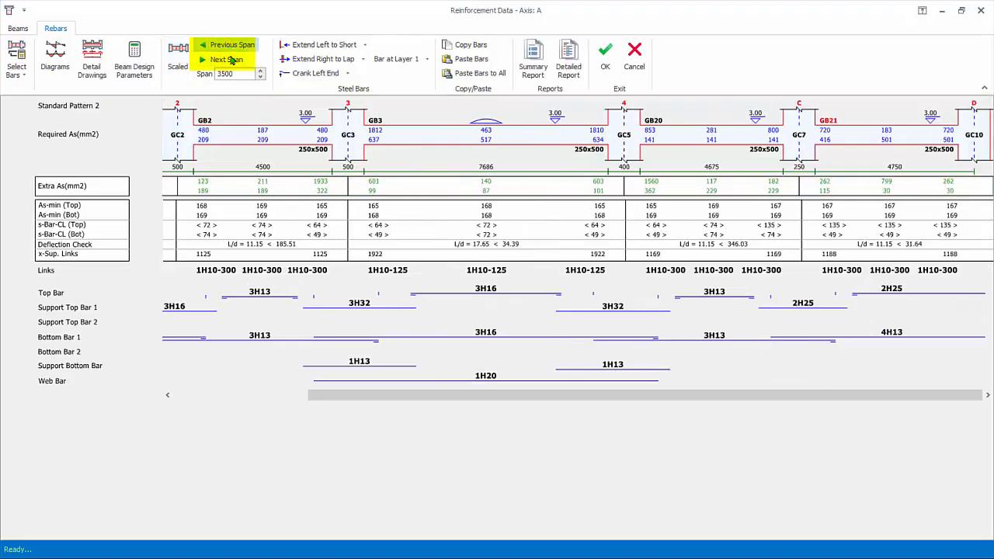
click(226, 61)
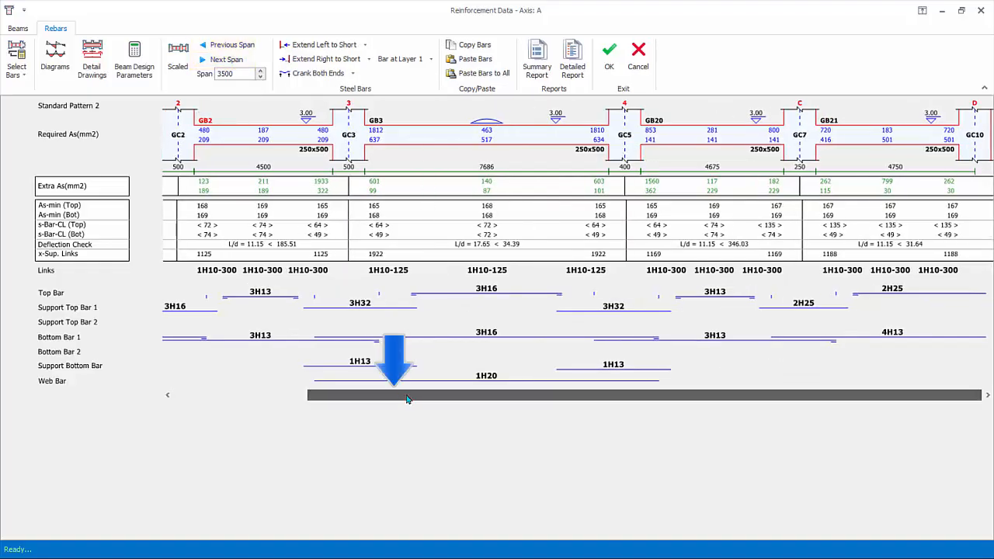
drag(406, 393, 262, 389)
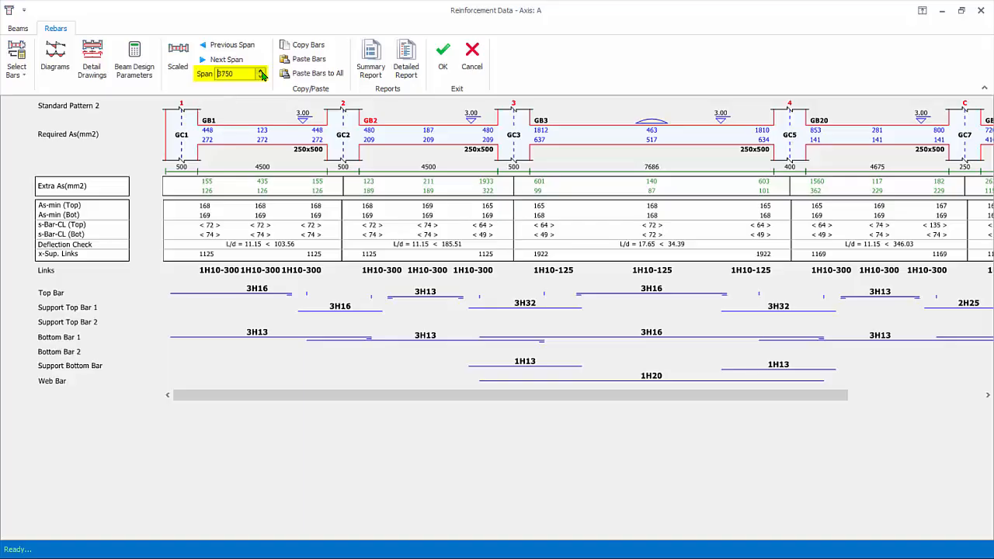
Step: Set the span display length to 4000
click(262, 71)
click(262, 72)
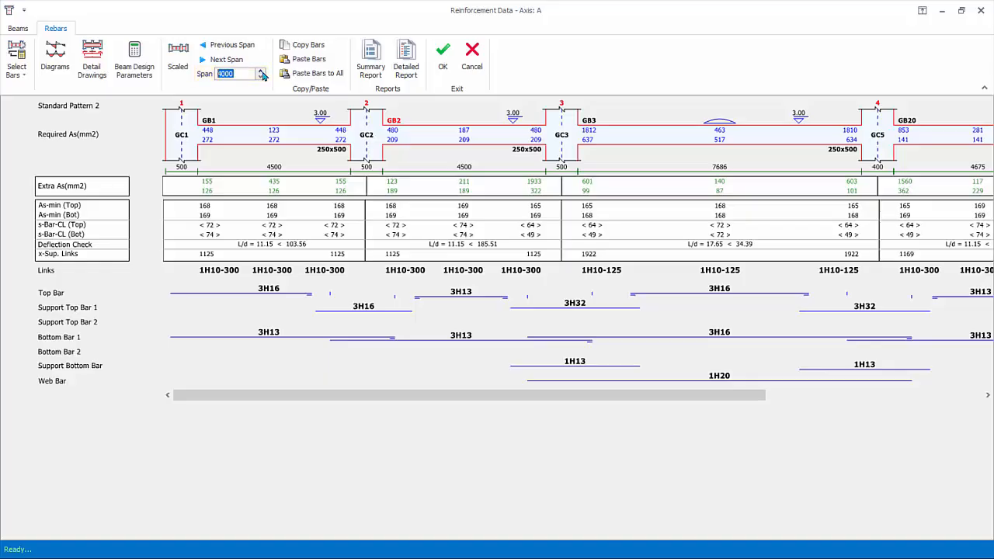
click(269, 291)
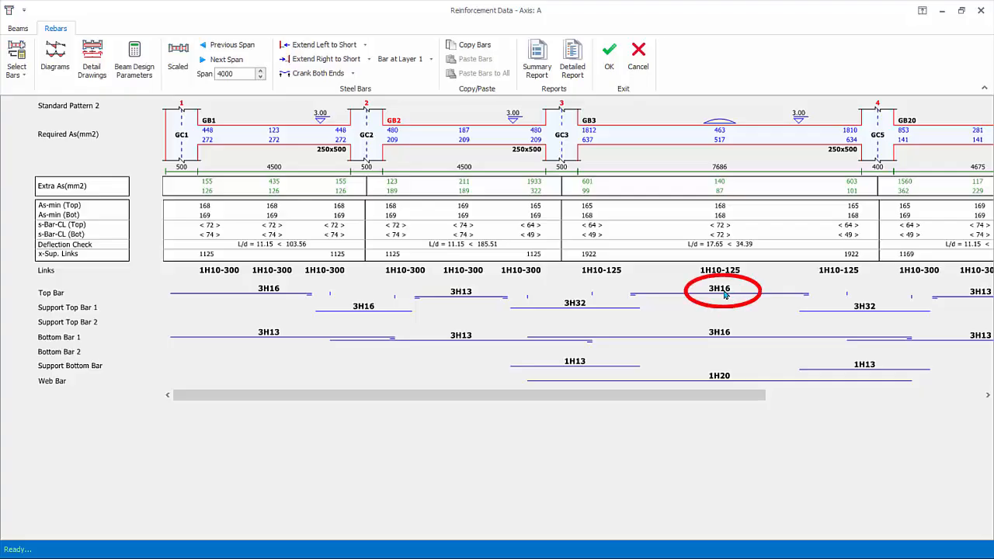
Step: Copy the bars of beam GB3 to beam GB2, and leave the reinforcement data of axis A without saving
double_click(723, 291)
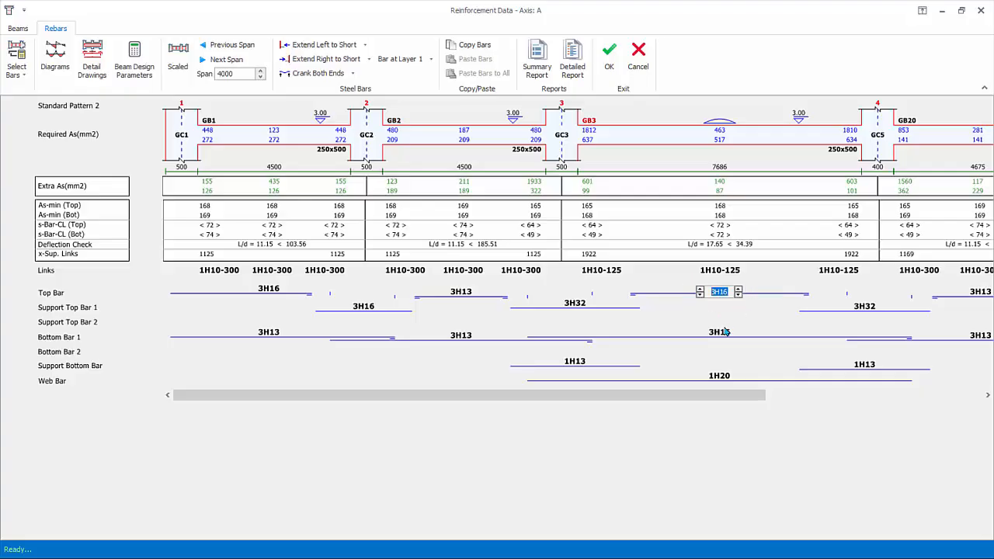
click(471, 48)
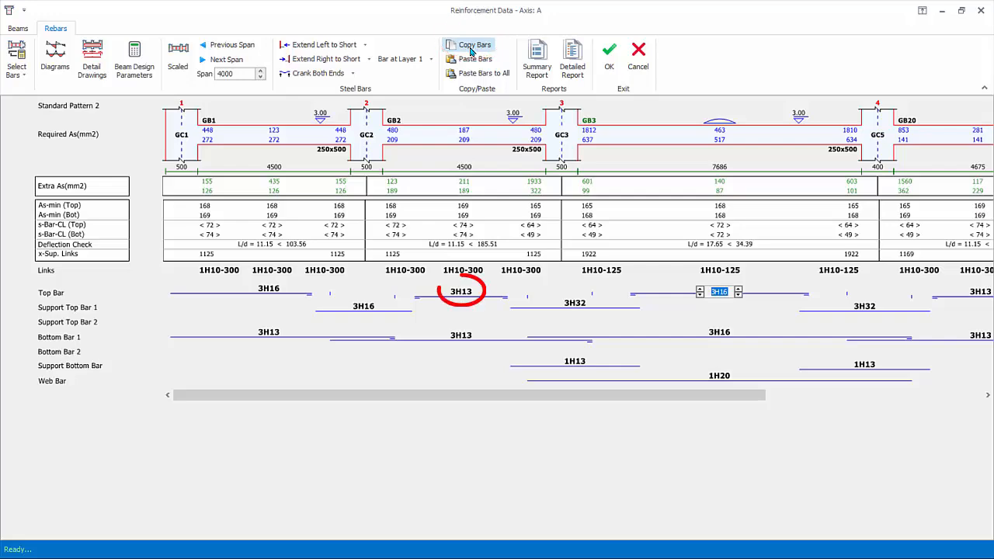
double_click(462, 292)
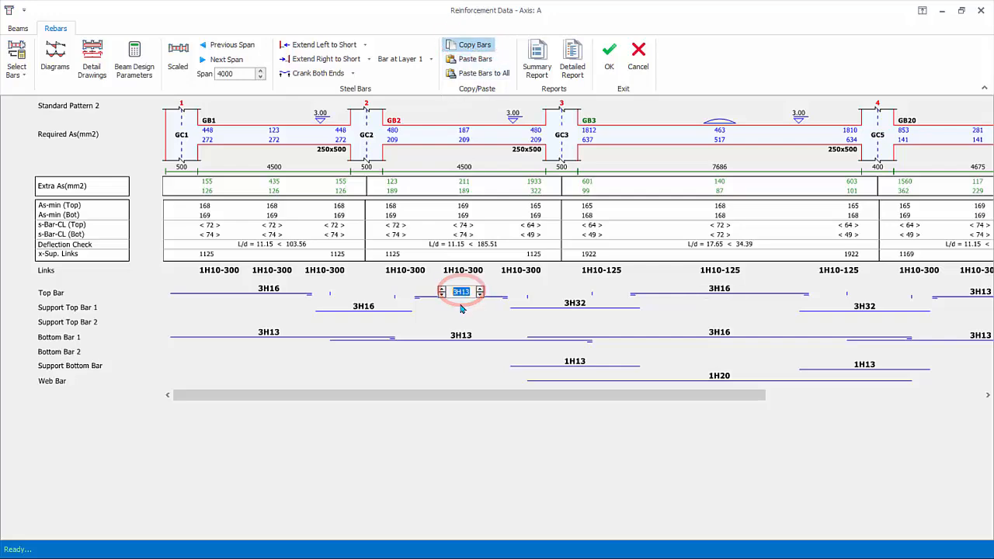
click(455, 62)
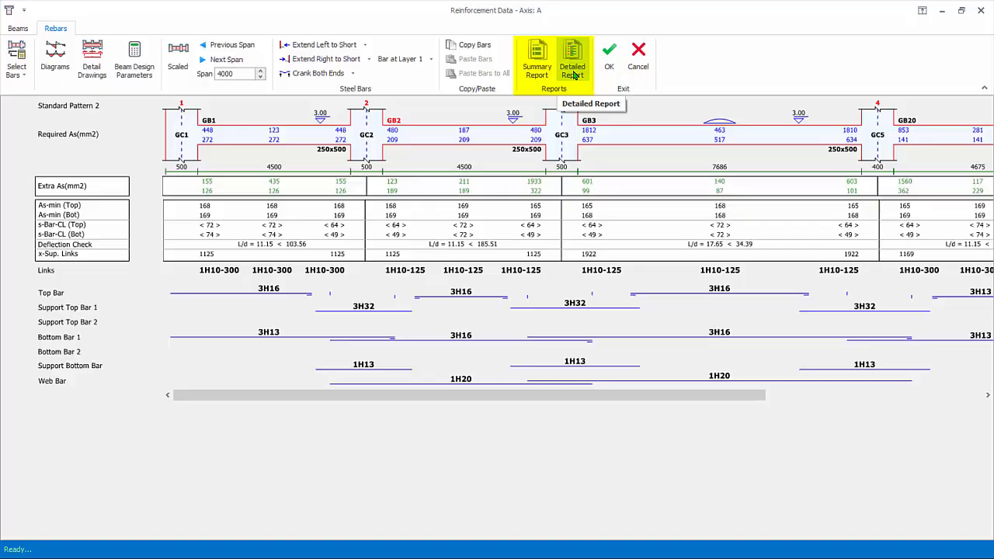
click(638, 68)
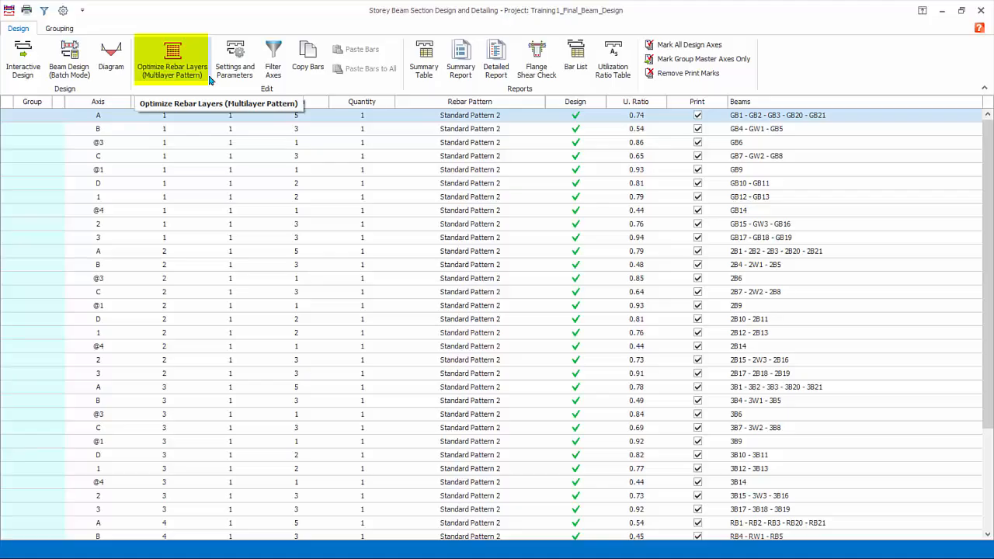
Step: Try filtering the axes by storeys 1 and 3, axes 1 and A, and failed members only, and cancel the filter
click(275, 74)
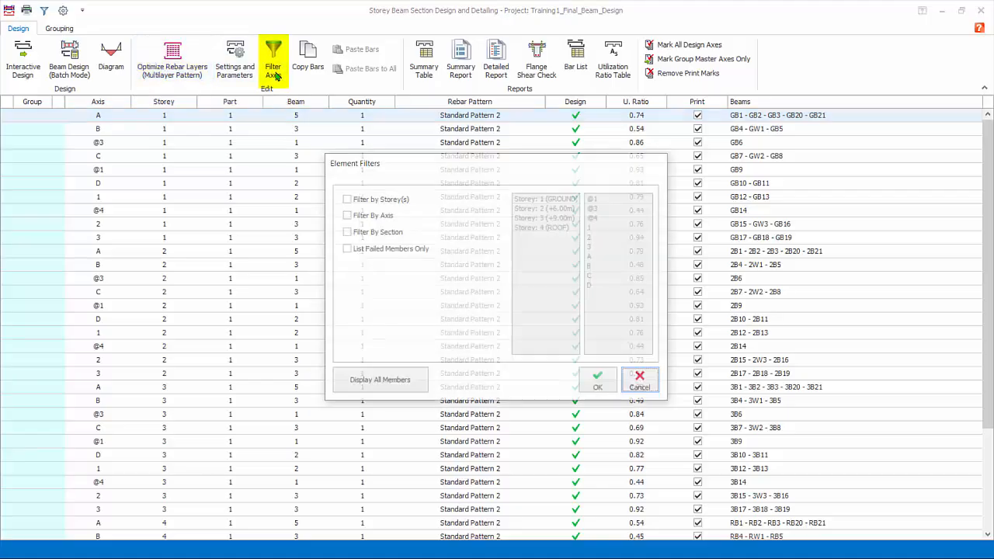
click(347, 201)
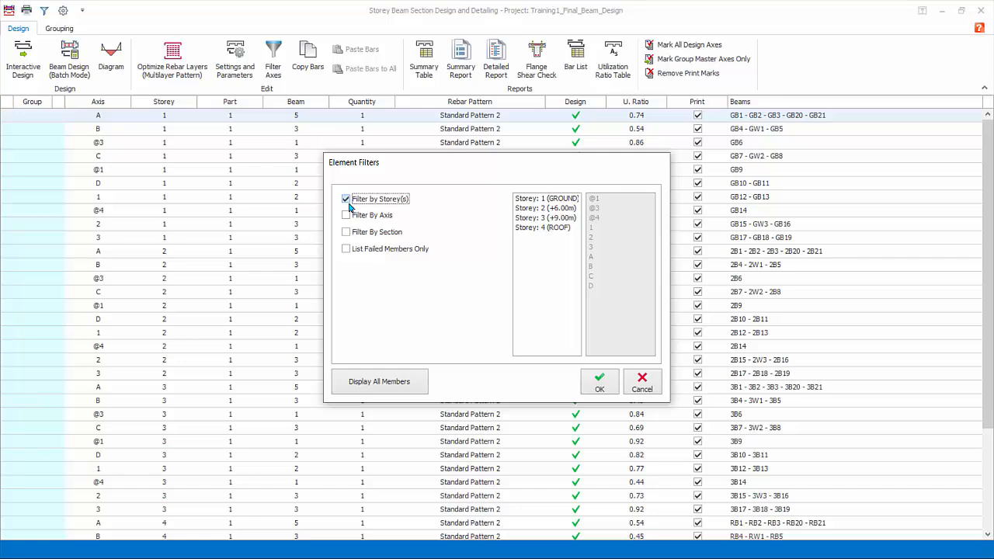
click(346, 216)
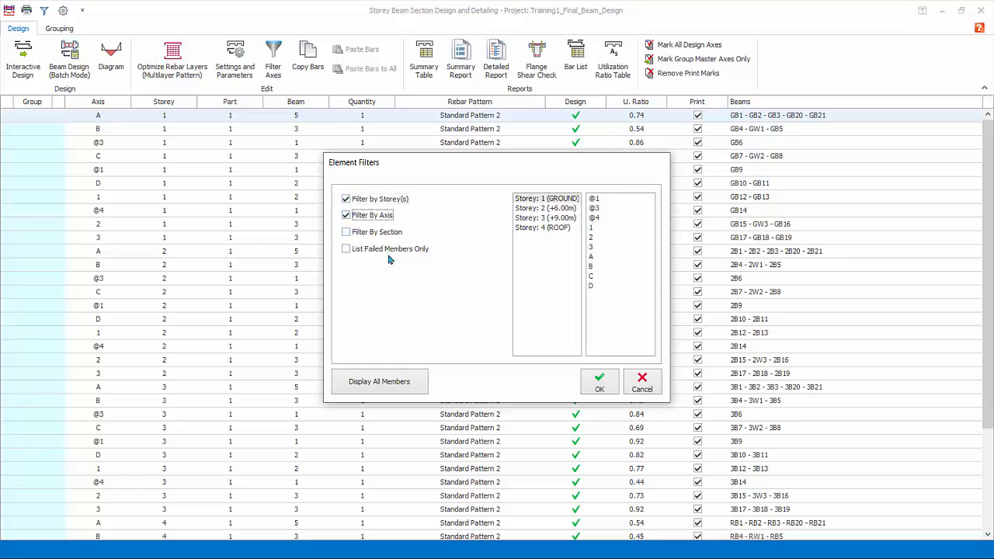
click(564, 219)
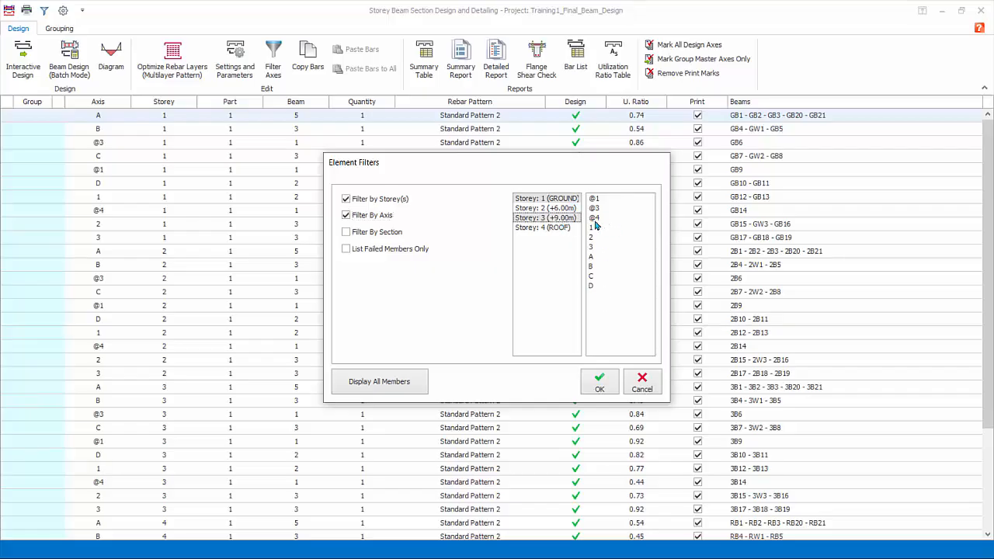
click(593, 231)
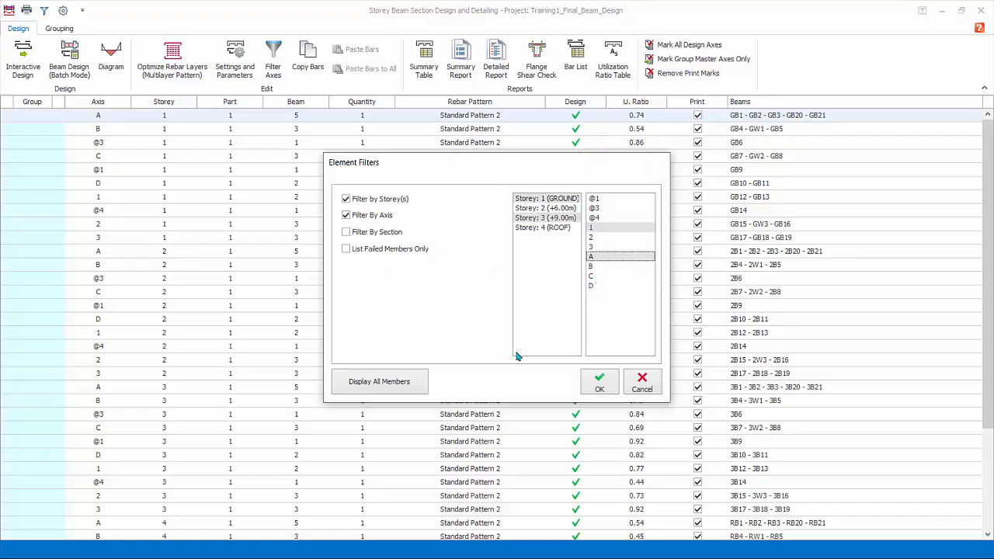
click(368, 257)
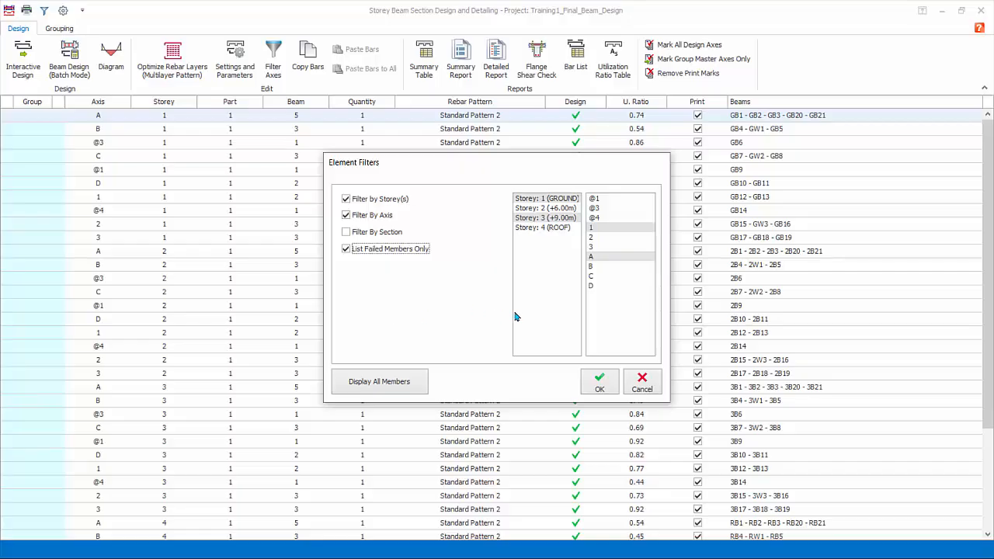
click(642, 384)
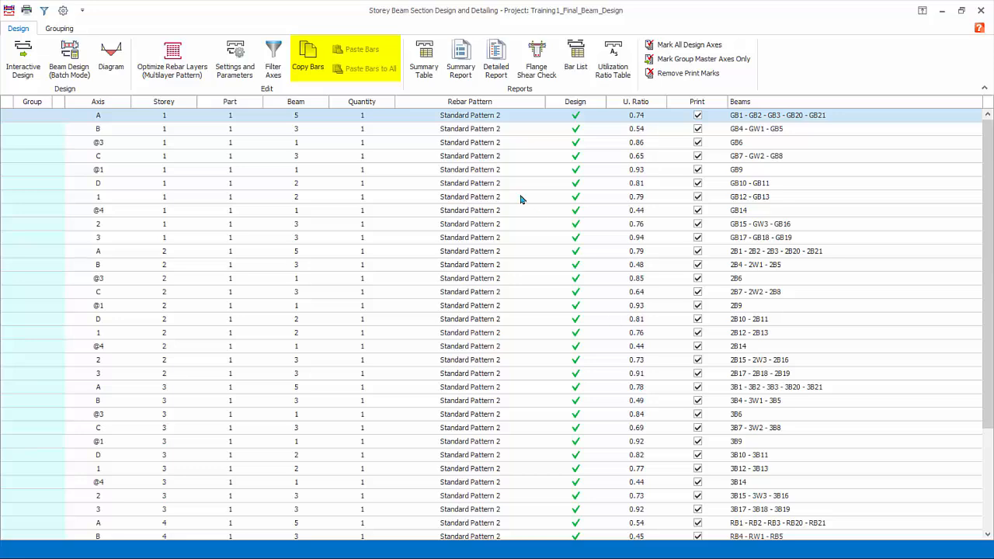
Step: Copy the bars of axis B on storey 1 to axis C on storey 1, and close the storey beam design window
click(758, 131)
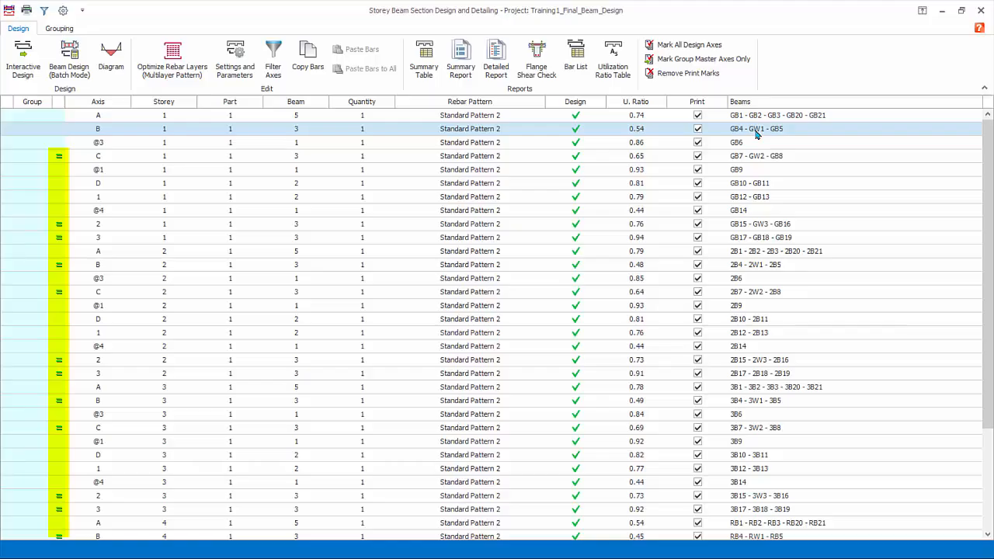
click(310, 68)
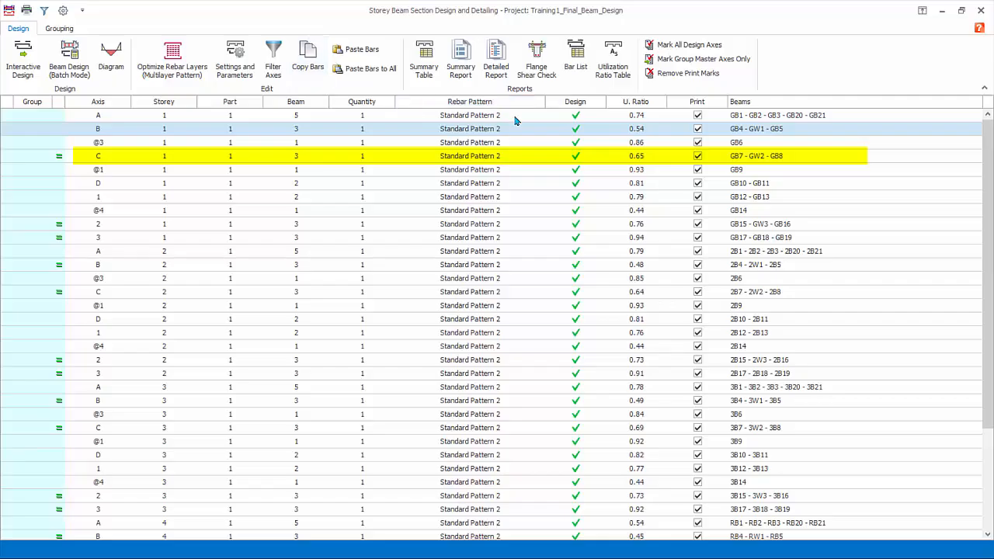
click(748, 156)
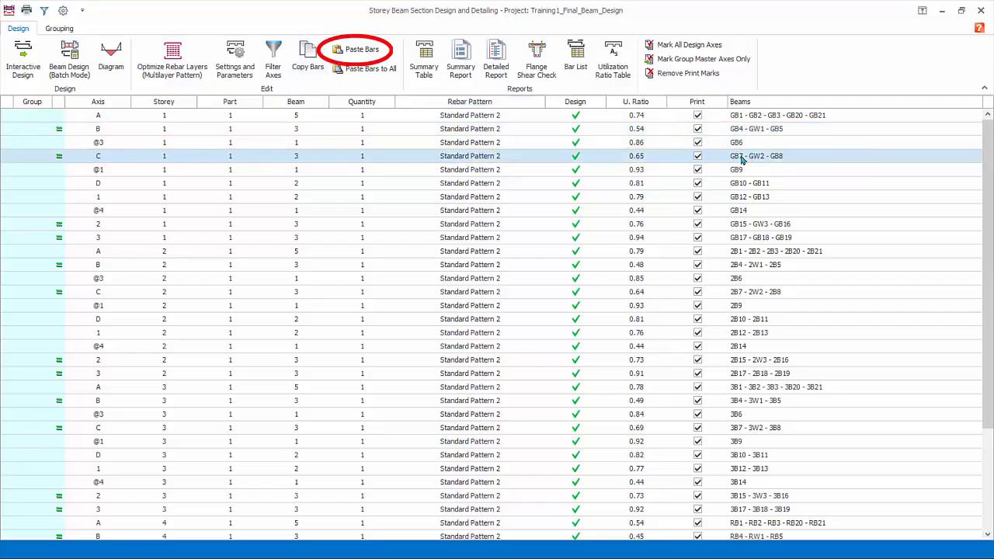
click(362, 49)
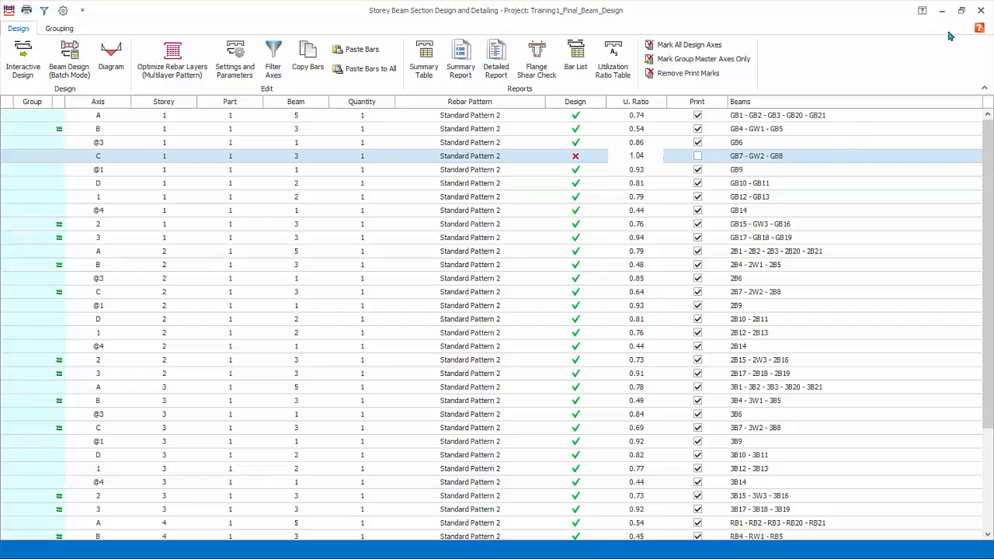
click(984, 10)
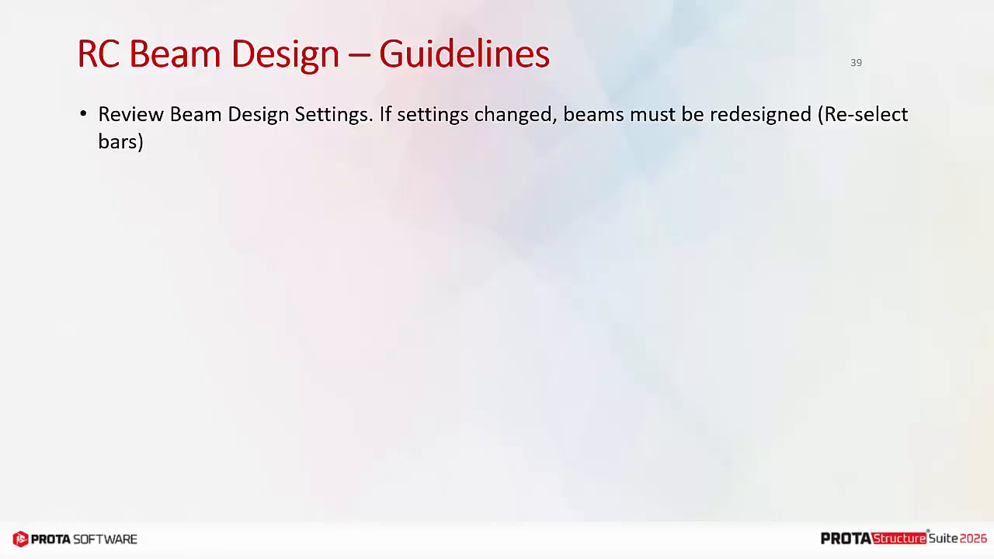
key(Right)
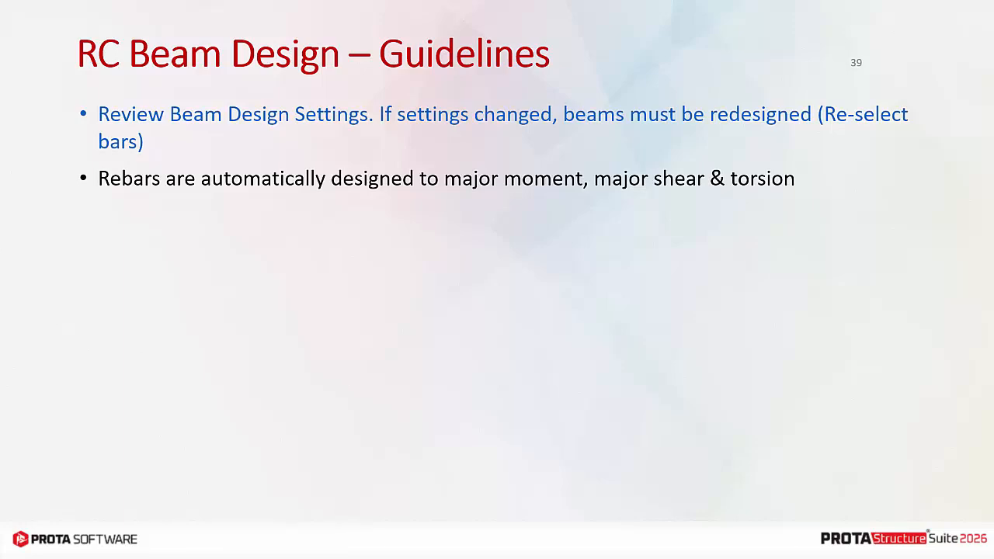
key(Right)
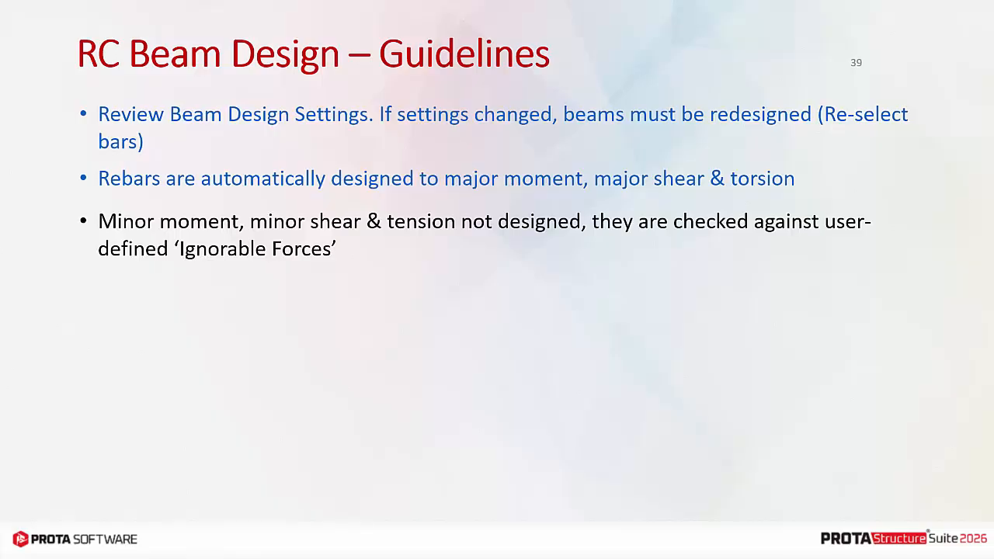
key(Right)
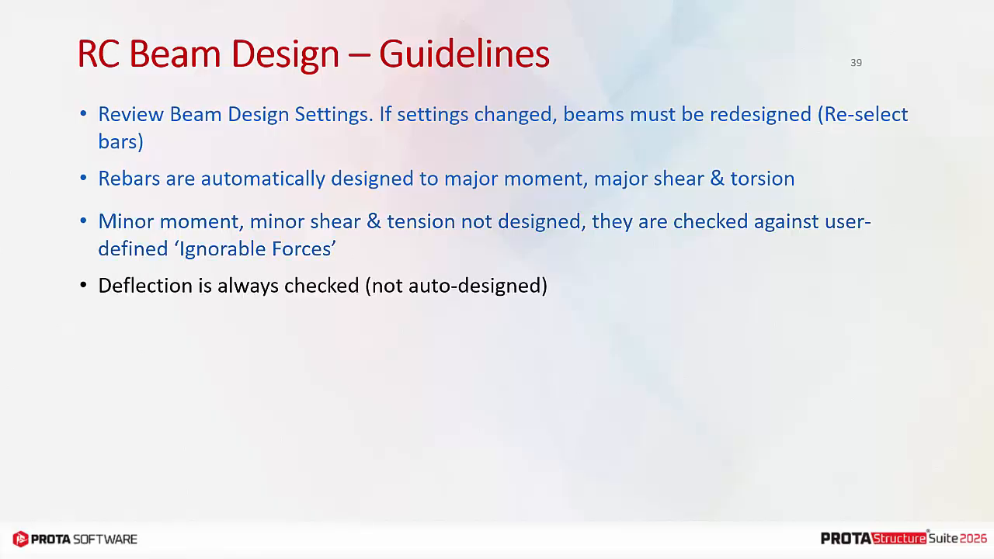